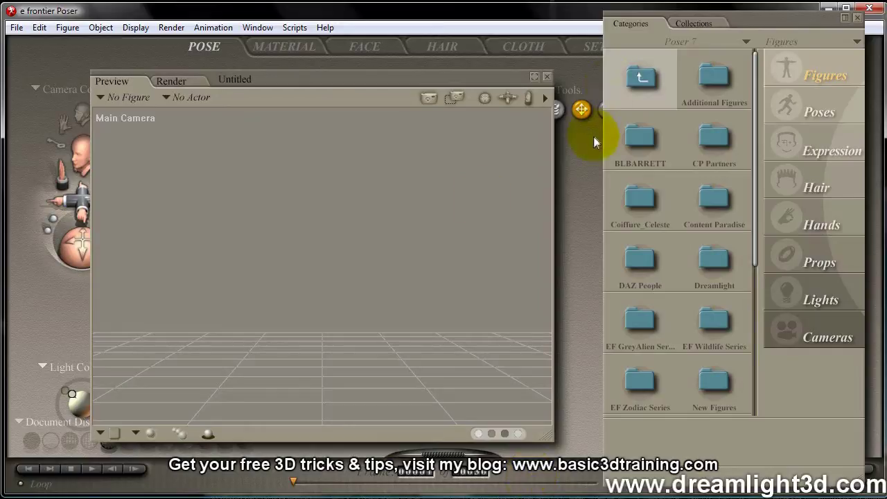
- Open BLBARRETT > MuscleCarReborn in Poser 7's Figures library to reach MCR By Blbarrett
click(641, 139)
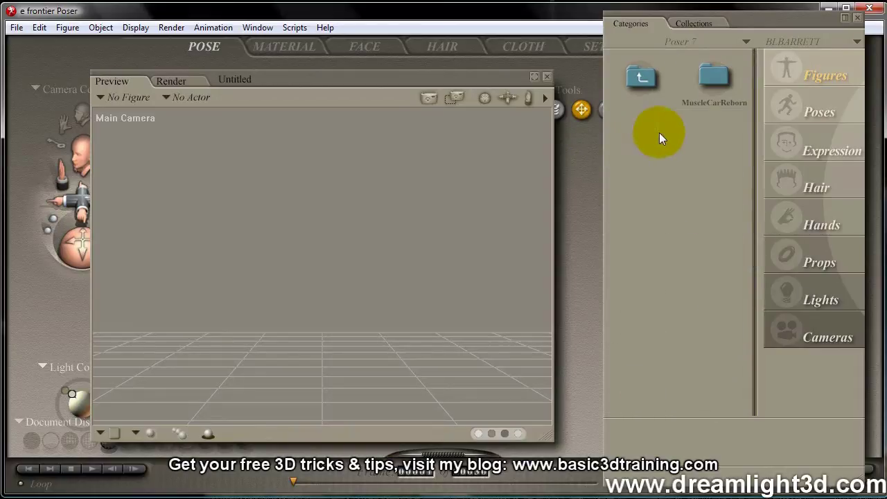
click(721, 78)
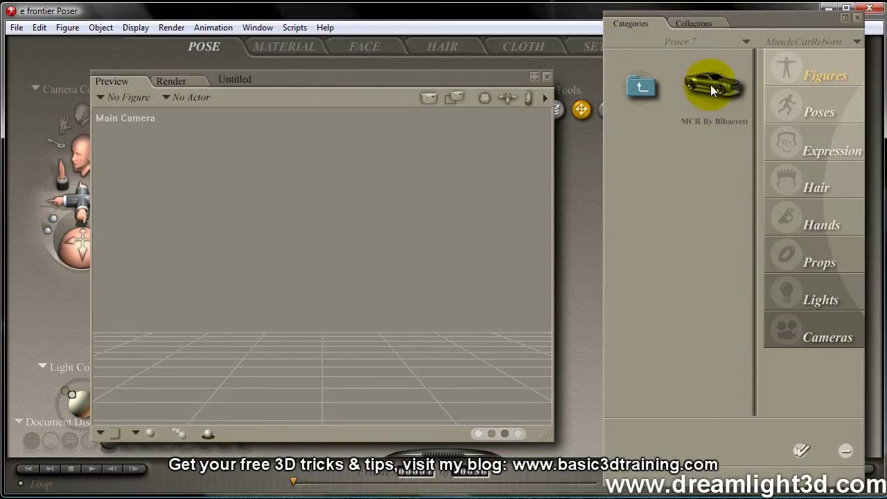
- Load MCR By Blbarrett and frame the whole car in a smooth-shaded, resized Preview
double_click(713, 90)
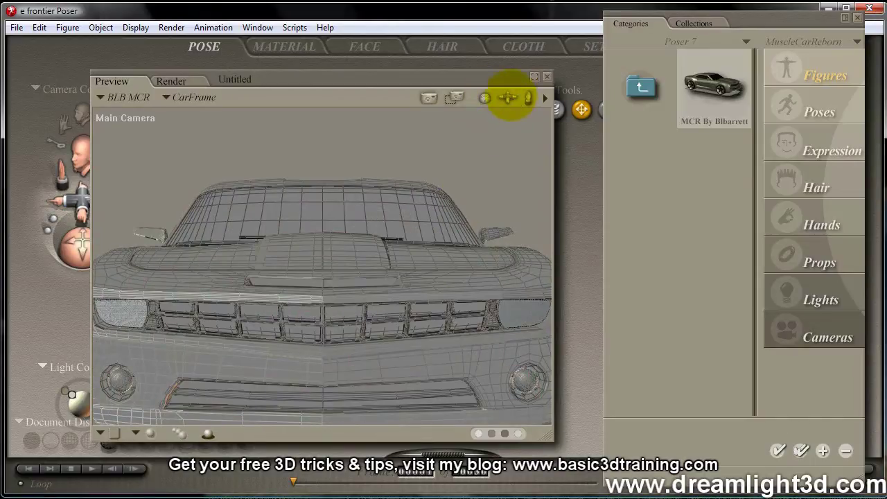
drag(514, 98, 471, 102)
click(231, 452)
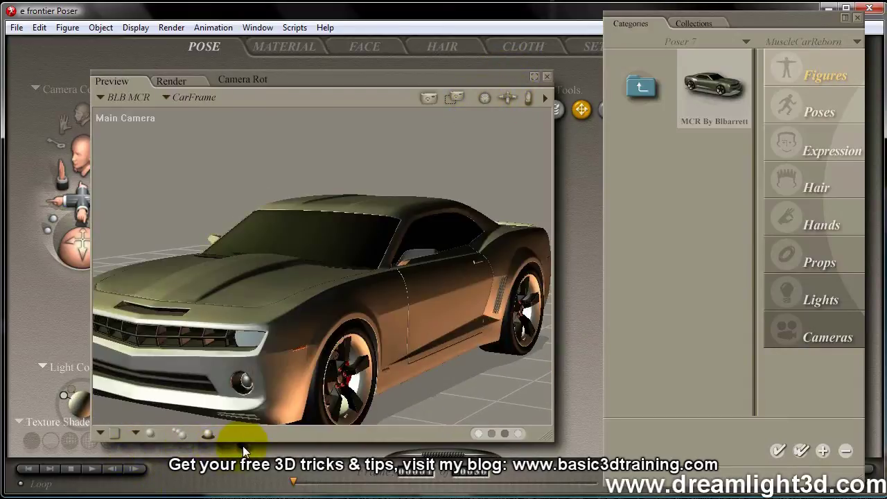
drag(549, 437, 564, 416)
drag(521, 96, 524, 70)
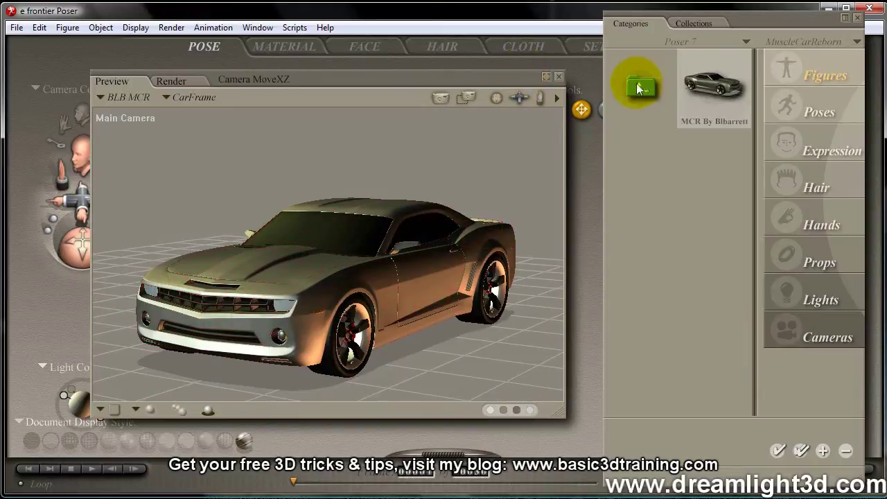
click(289, 45)
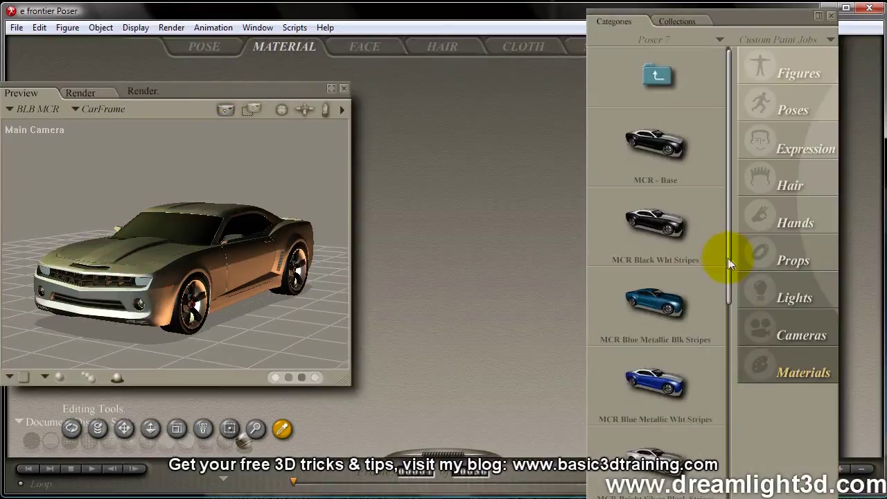
- Paint the car with the orange MCR SFOMetallic Black Stripes material, then return to posing
drag(727, 258, 741, 498)
click(659, 321)
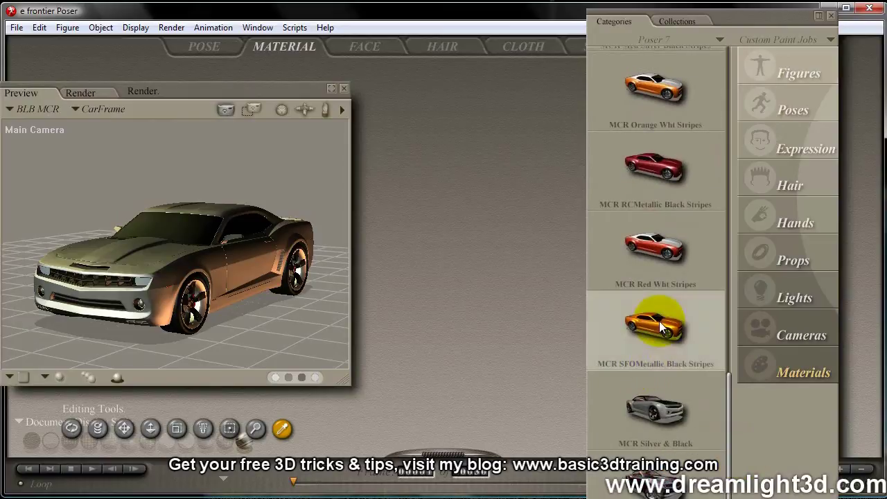
double_click(631, 367)
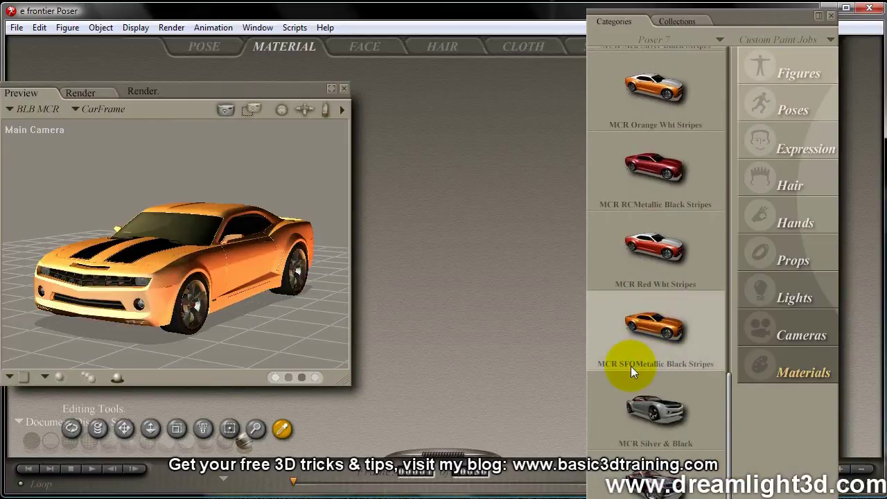
drag(180, 93, 301, 98)
click(205, 47)
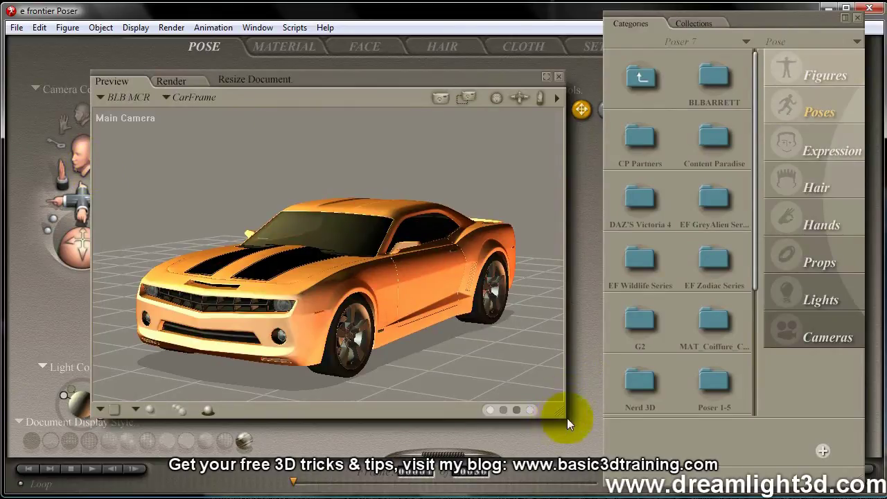
- Shrink and reposition the Preview window, then delete Light 3
drag(560, 414, 503, 387)
drag(244, 83, 319, 123)
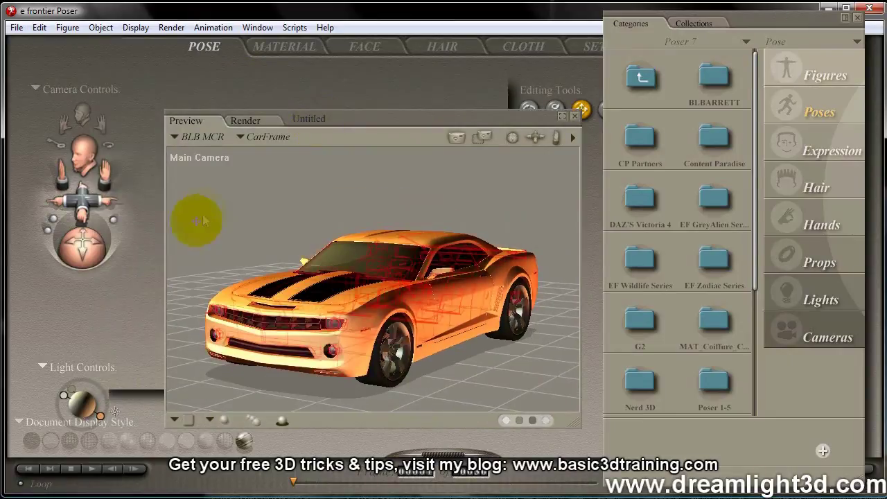
click(101, 416)
click(110, 423)
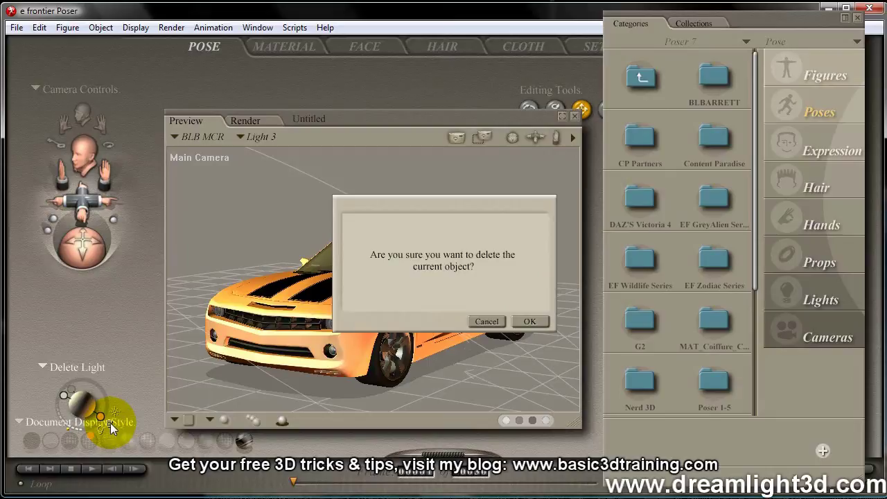
click(530, 322)
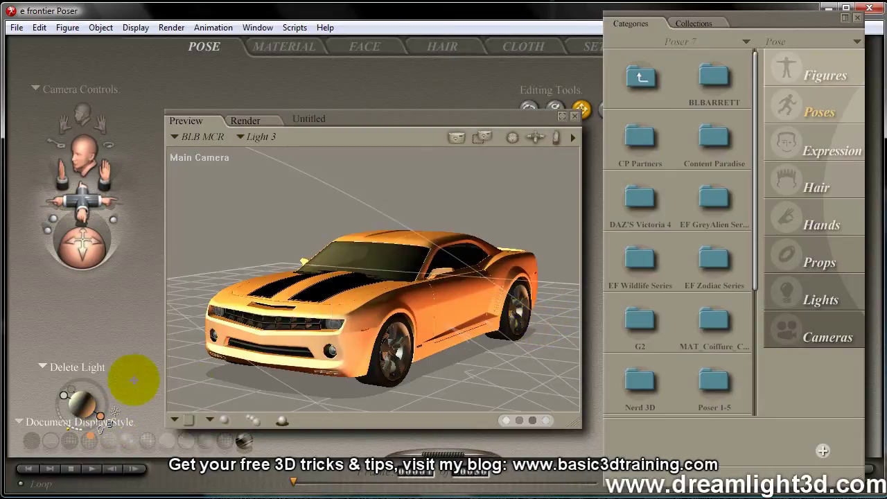
- Delete Light 1 and Light 2 so no lights remain
click(73, 395)
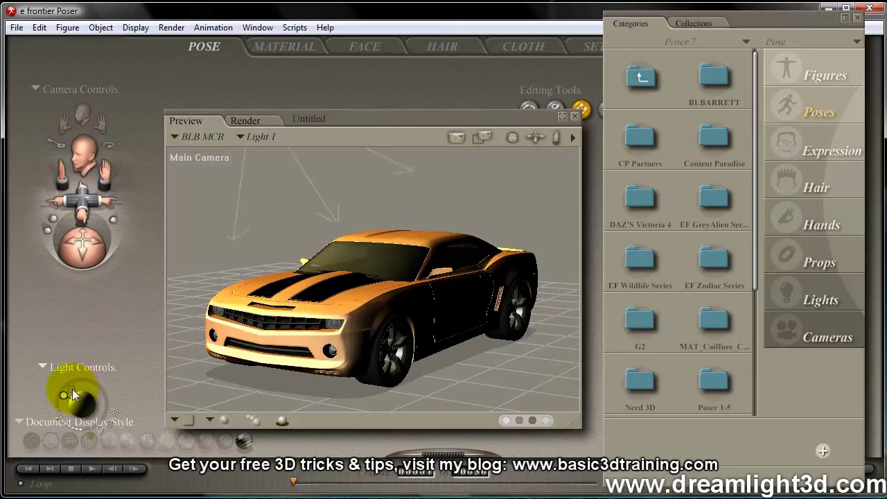
click(111, 424)
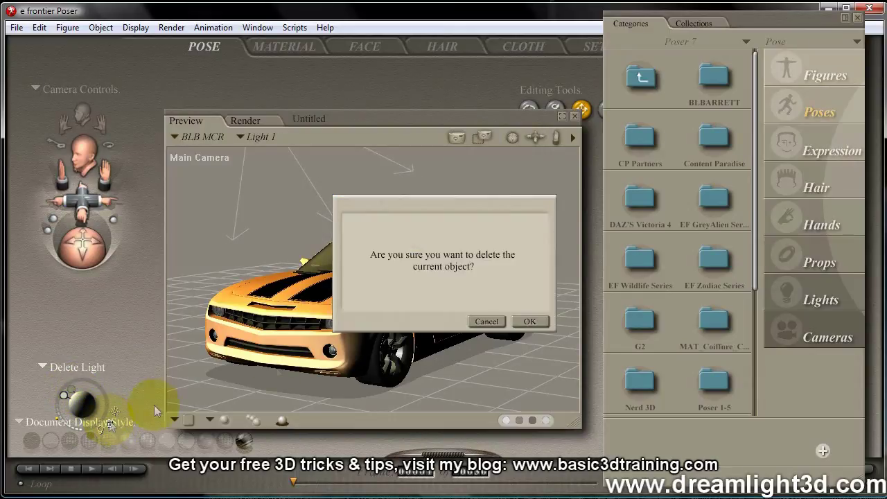
click(531, 321)
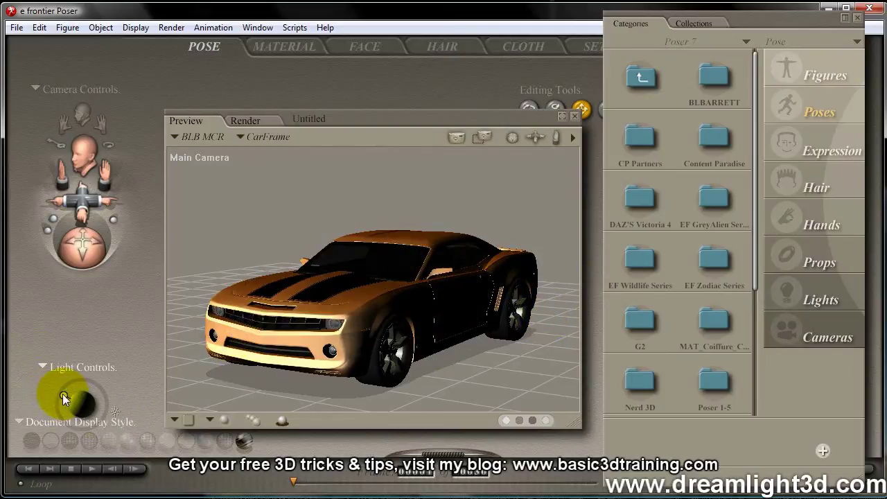
click(109, 424)
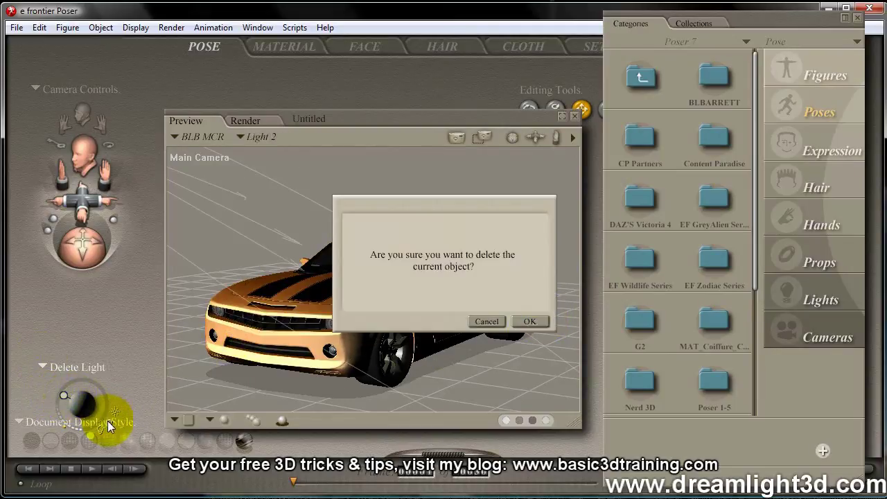
click(538, 321)
click(399, 343)
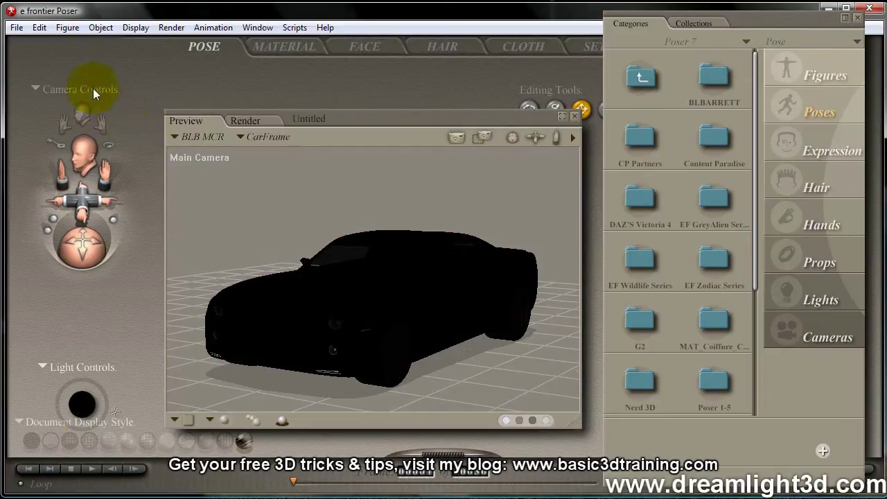
click(16, 27)
- Save the scene as Posercar.pz3 in Animate Car DS, overwriting the existing file
click(45, 125)
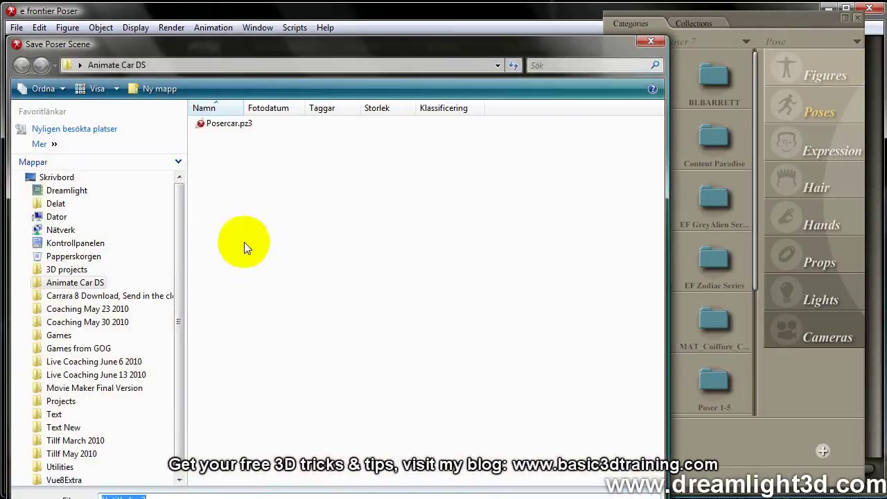
click(223, 124)
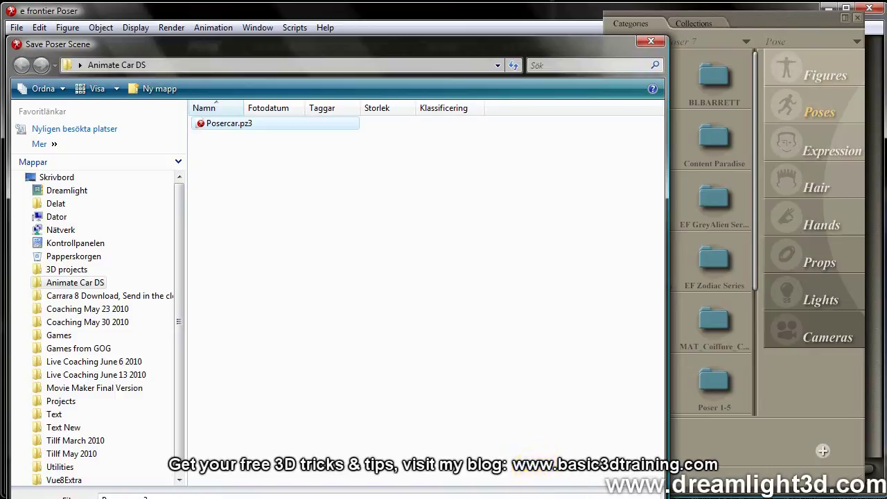
key(Return)
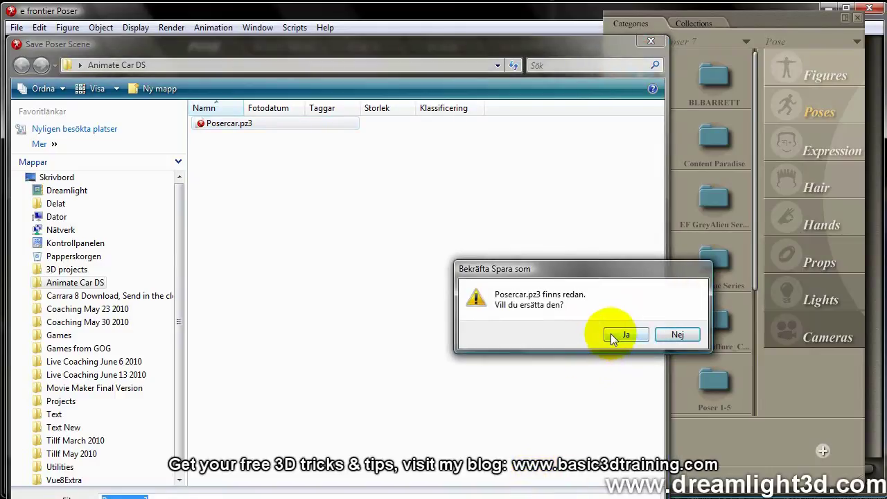
click(610, 334)
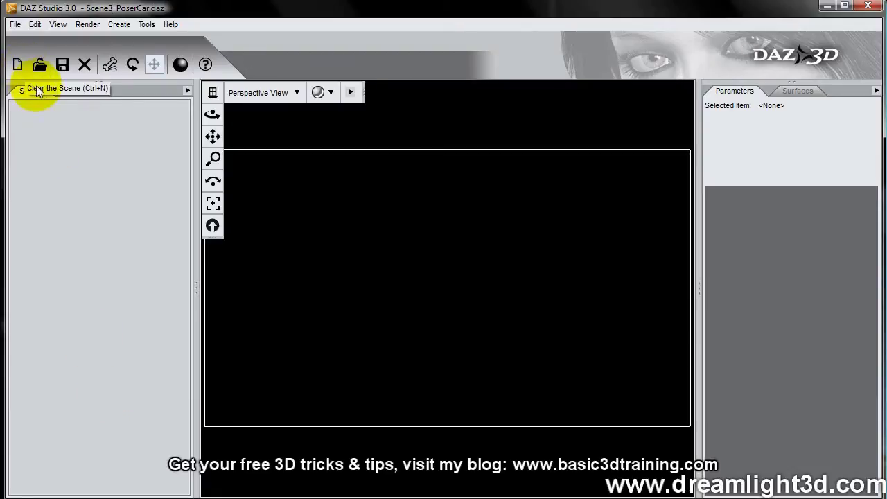
- Load MCR by blbarrett from Content > BLBARRETT > MuscleCarReborn and orbit to a frontal view
click(77, 94)
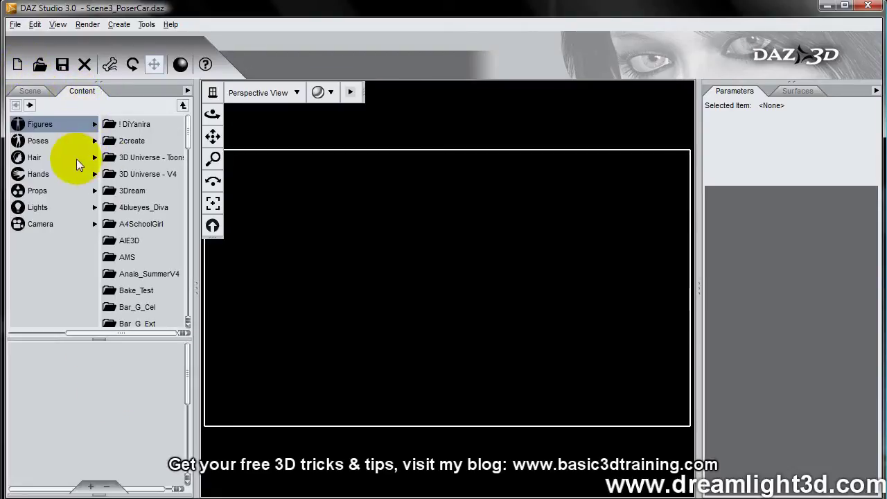
scroll(147, 244, down, 4)
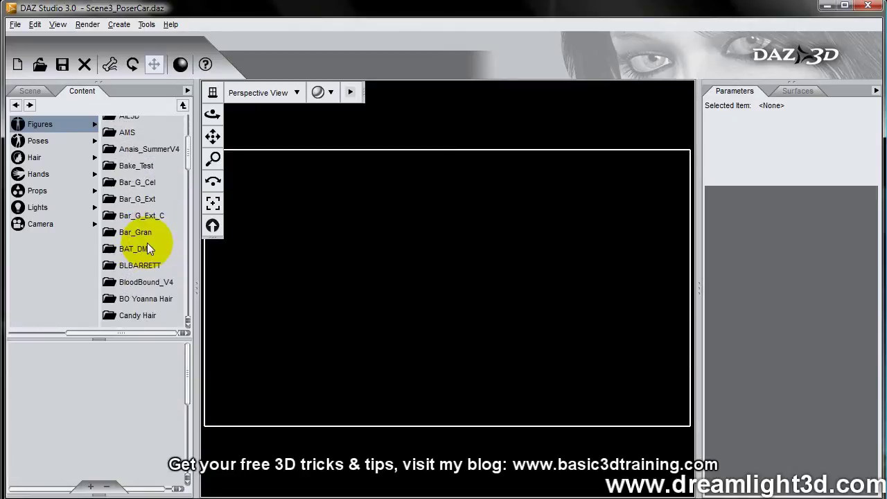
click(140, 224)
click(135, 125)
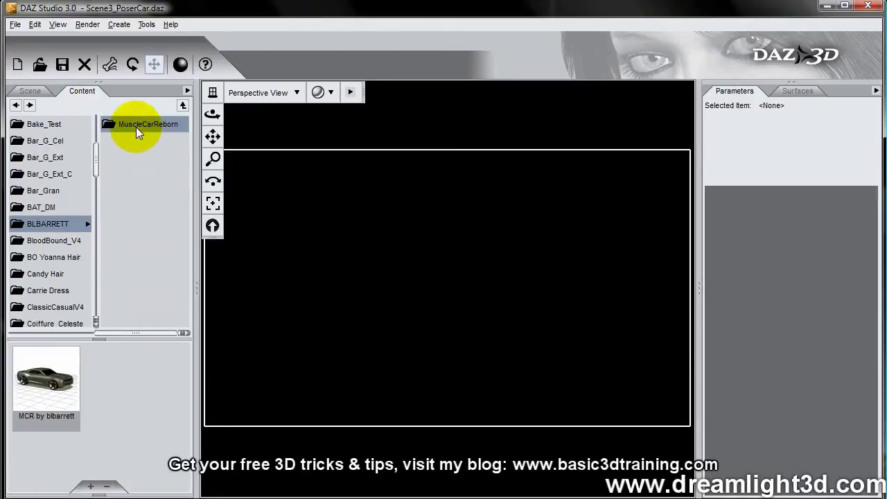
double_click(46, 380)
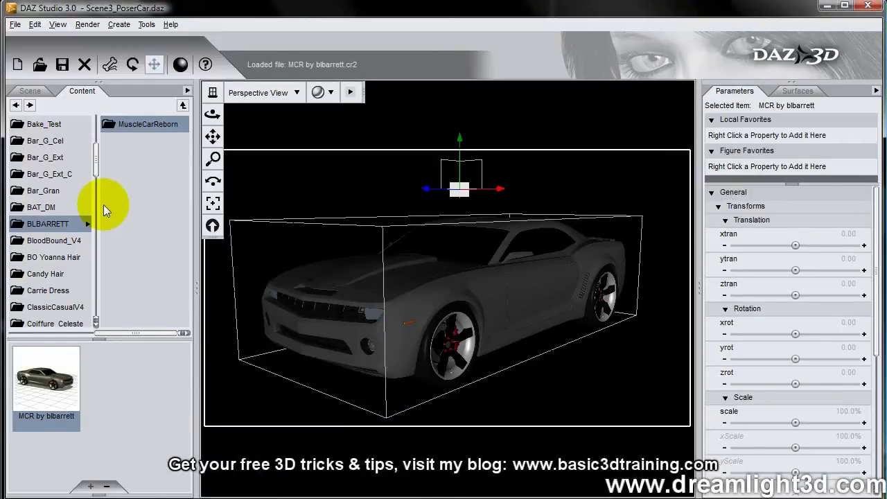
drag(212, 114, 80, 116)
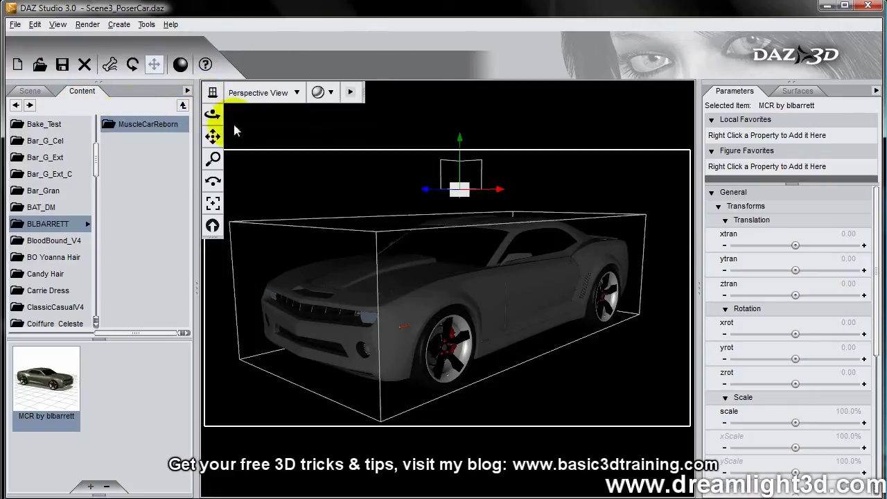
- Start a new DAZ Studio scene without saving the current one
click(15, 24)
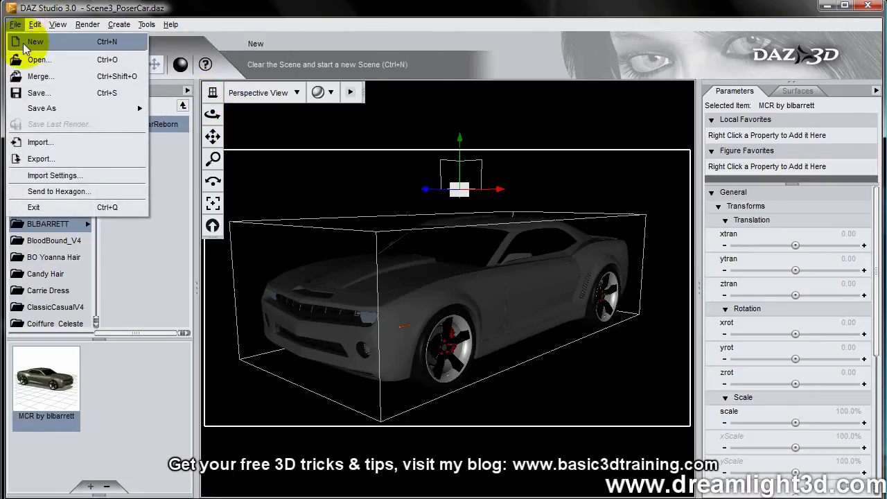
click(25, 42)
click(435, 272)
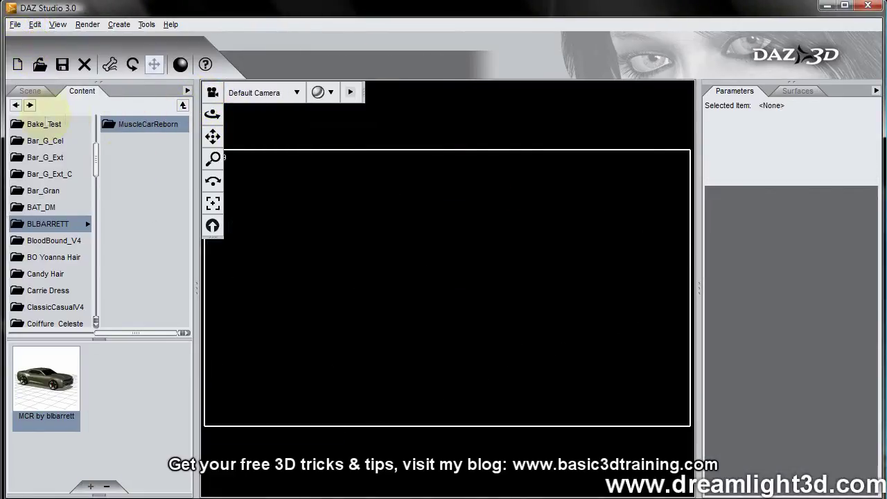
- Import Posercar.pz3 to bring in the orange black-striped car
click(15, 24)
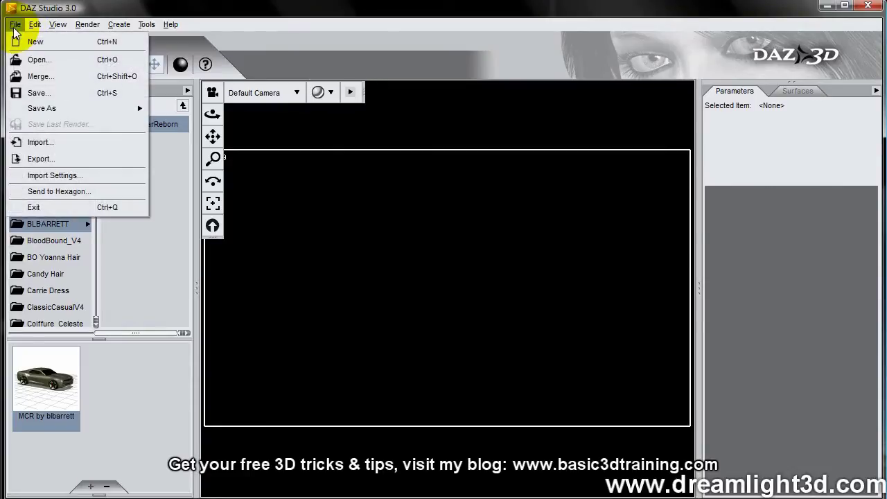
click(38, 142)
click(219, 108)
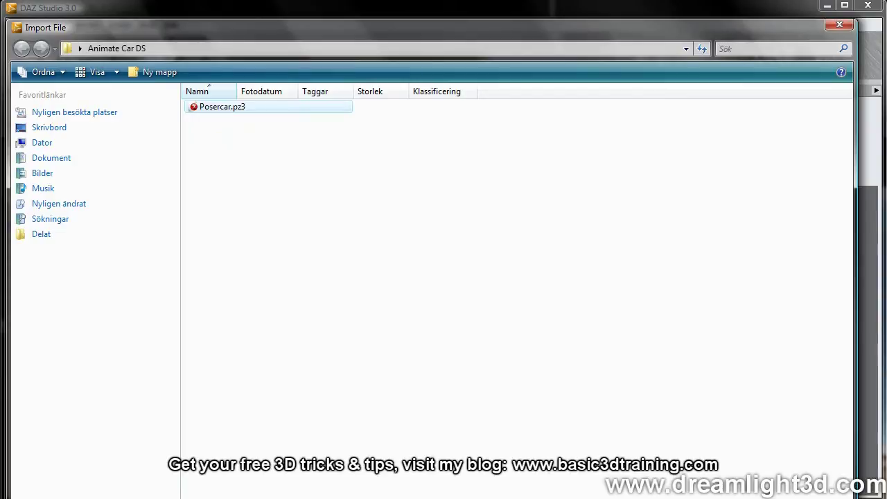
key(Return)
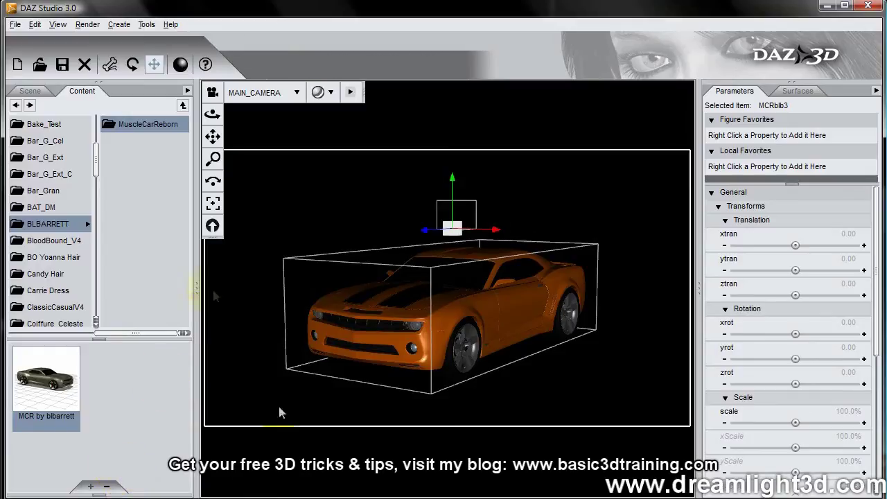
- Delete RHand Camera through GROUND from the Scene list, leaving only MCRblb3
drag(211, 156, 212, 147)
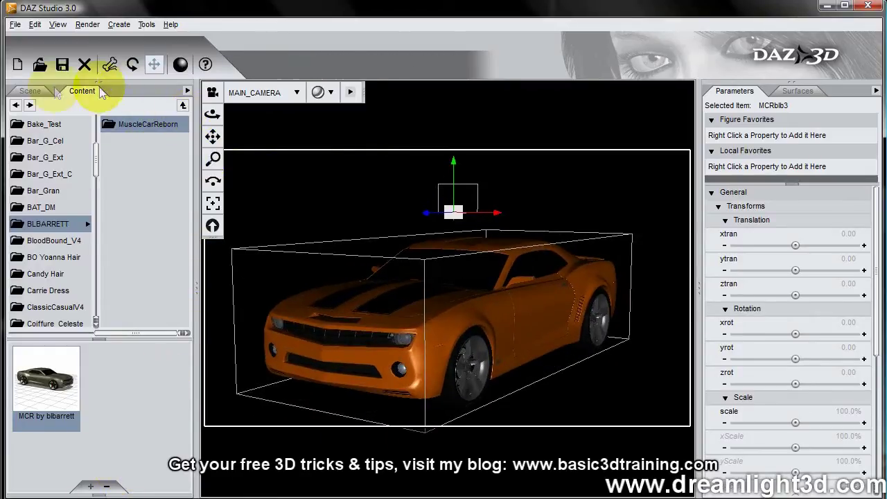
click(28, 91)
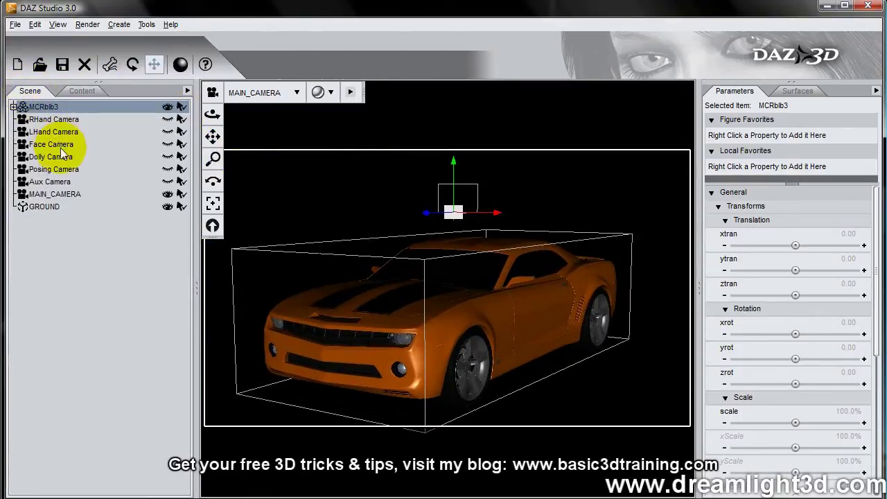
click(56, 119)
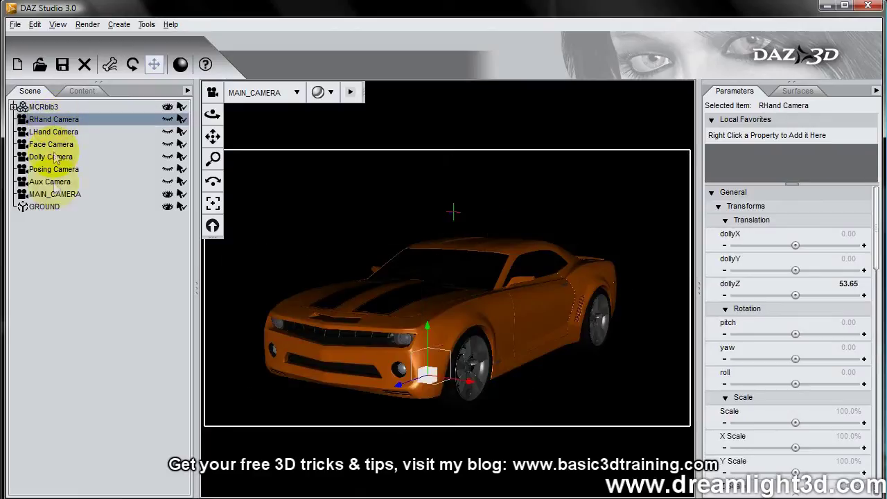
shift+click(38, 207)
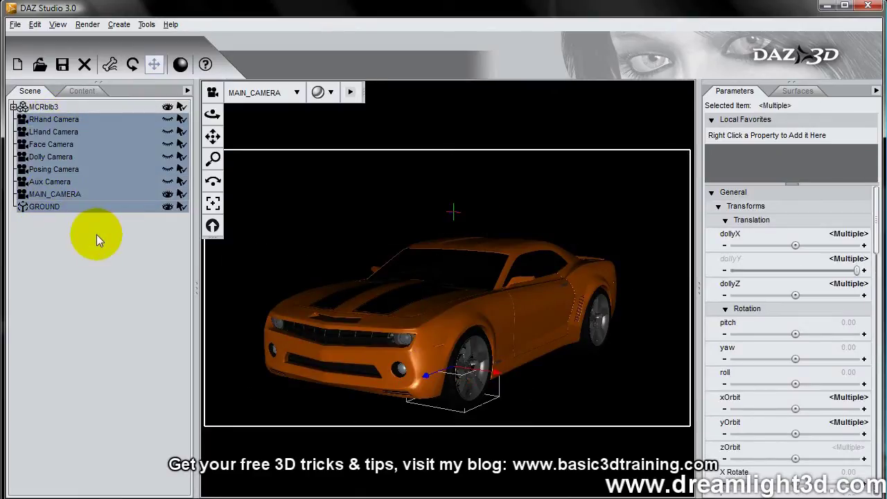
key(Delete)
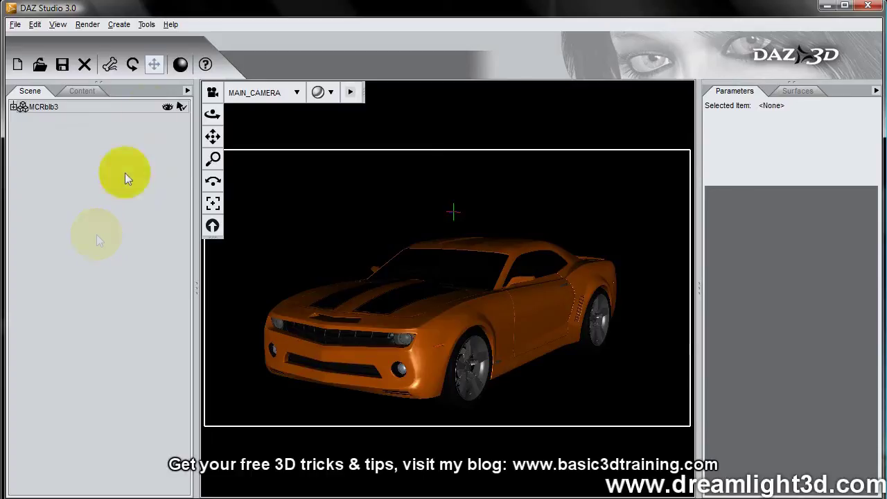
click(118, 24)
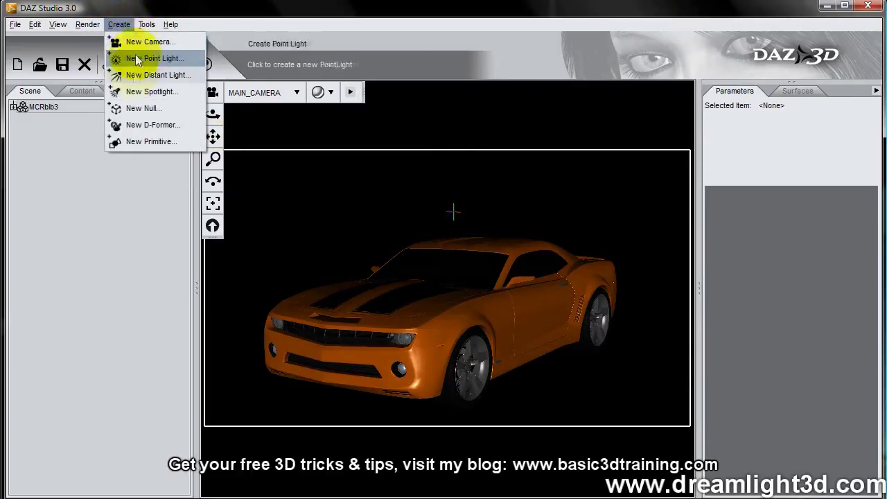
- Create a new Camera 1 with default settings and switch the viewport to Perspective View
click(147, 41)
click(256, 90)
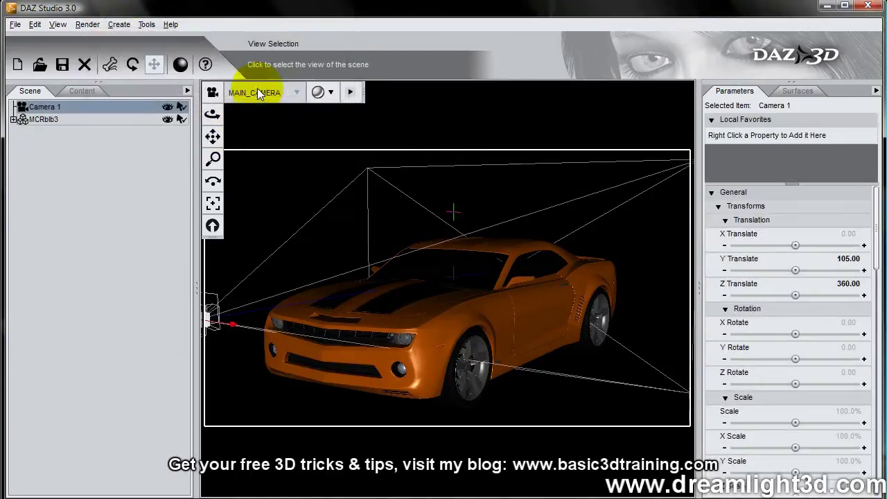
click(274, 91)
click(270, 109)
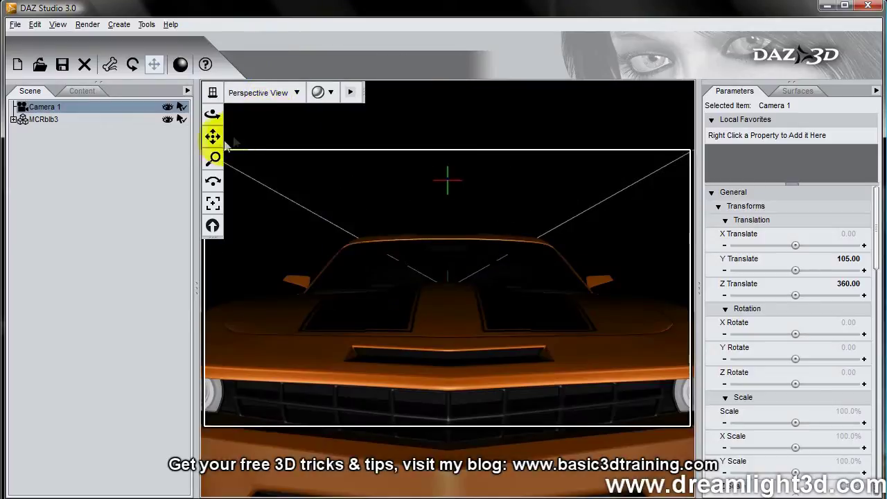
- Hide Camera 1 and zoom, pan and orbit to frame the car's front
drag(213, 166, 212, 119)
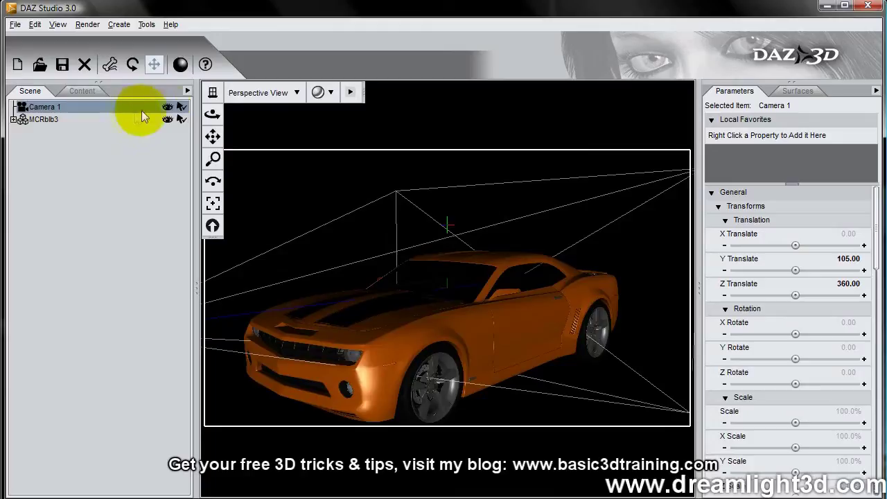
click(167, 107)
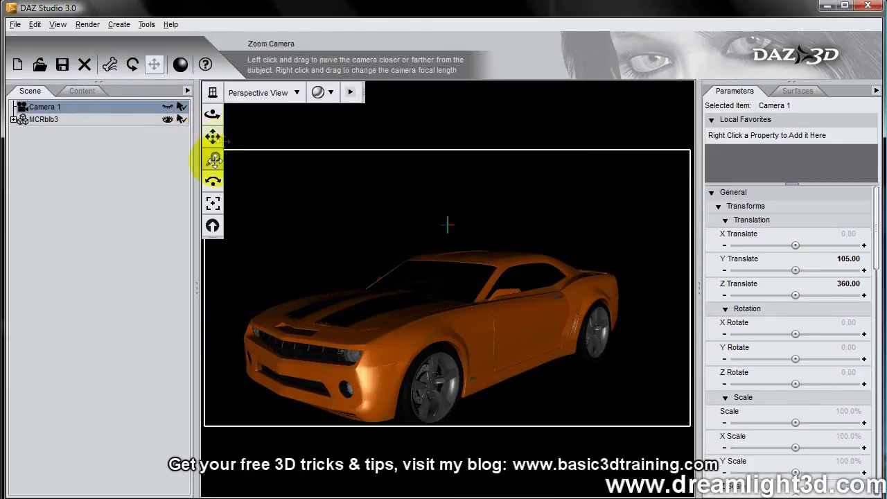
drag(215, 160, 210, 177)
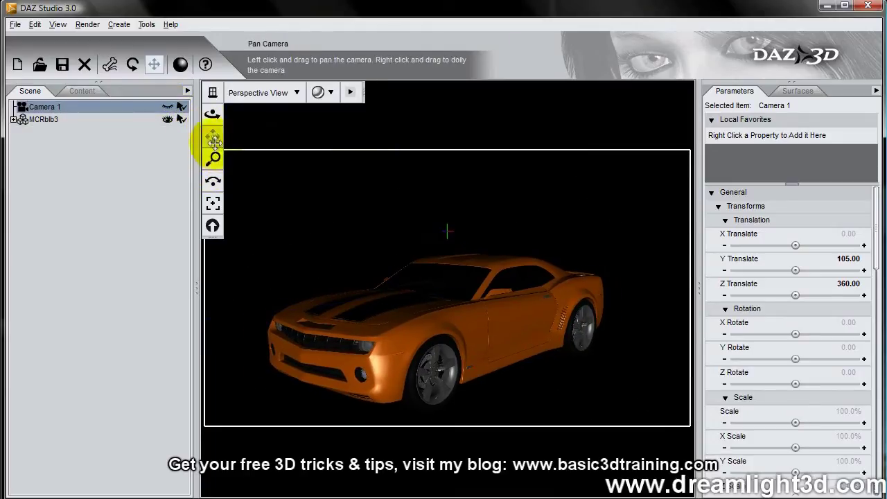
drag(214, 141, 213, 115)
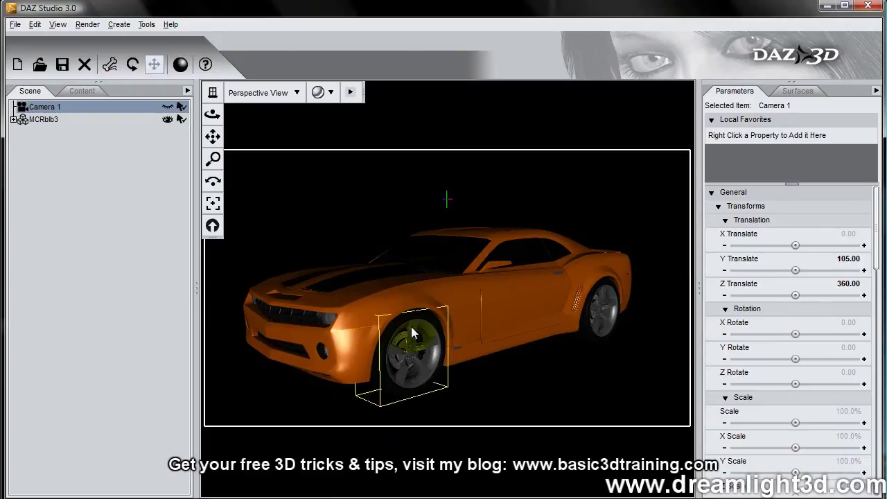
click(110, 327)
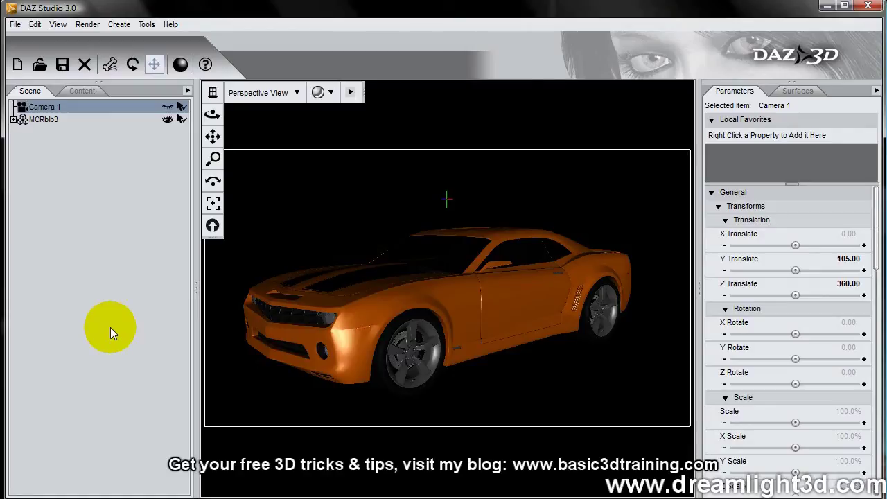
drag(213, 114, 169, 116)
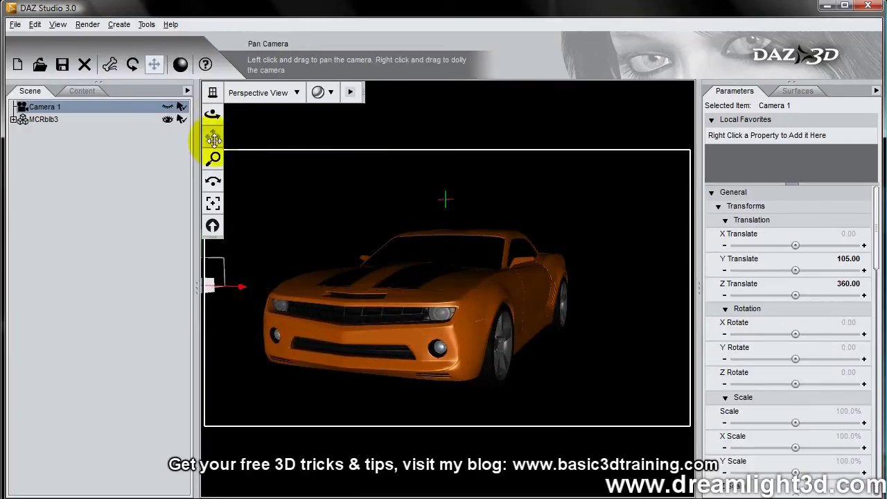
click(136, 120)
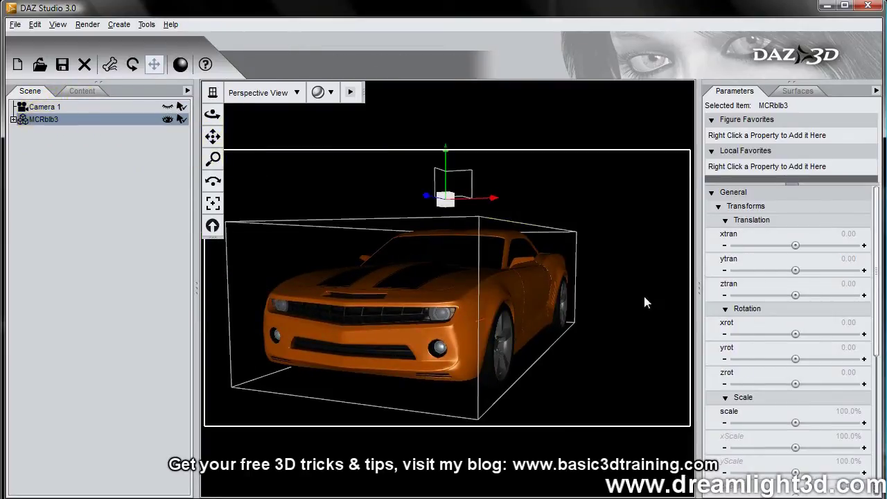
mouse_move(793, 383)
mouse_down()
mouse_move(783, 384)
mouse_move(818, 383)
mouse_move(783, 383)
mouse_up()
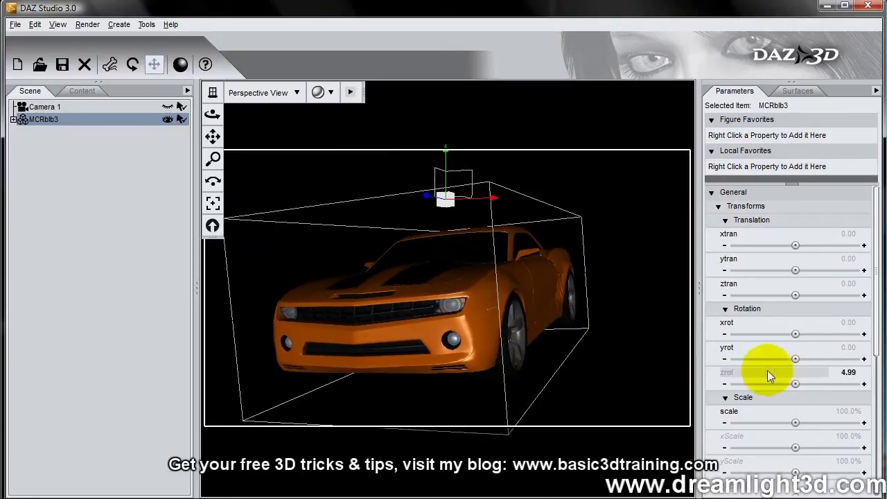
mouse_move(786, 384)
mouse_down()
mouse_move(777, 384)
mouse_move(792, 386)
mouse_up()
click(847, 373)
text(0)
key(Return)
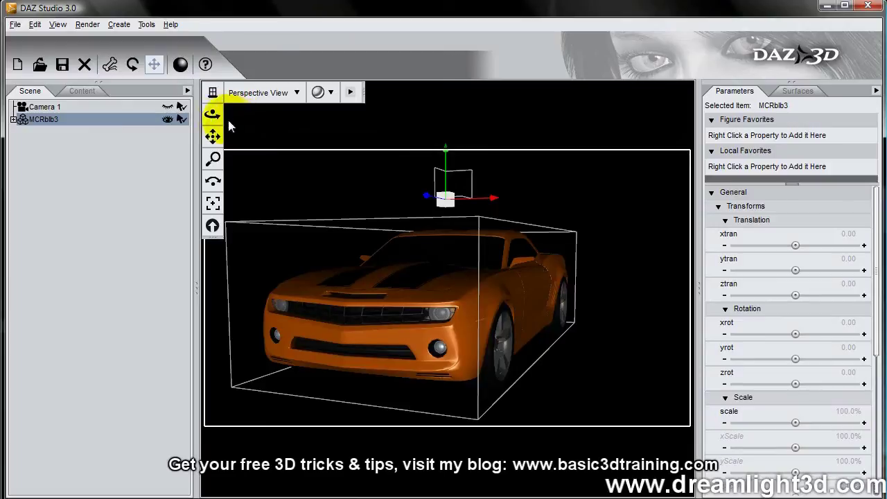
drag(213, 114, 312, 114)
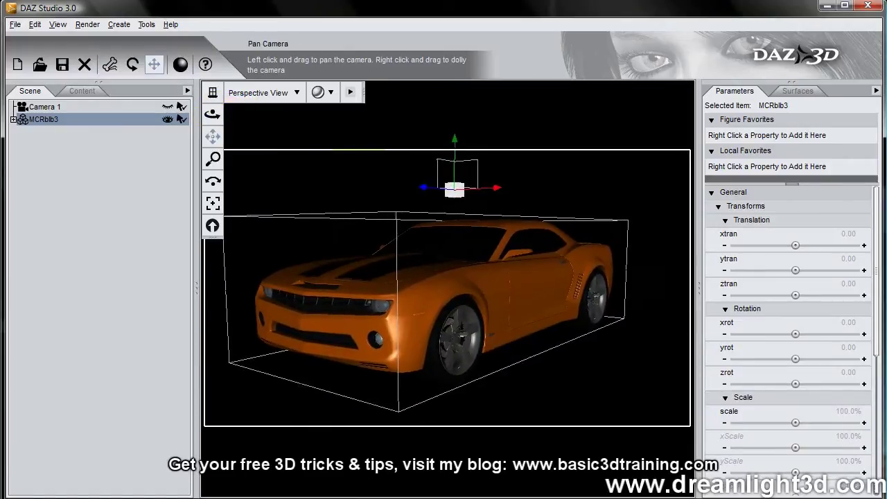
- Expand MCRblb3 and CarFrame, test Turn LFT Wheel's y translation, then reset it to 0
click(13, 119)
click(20, 131)
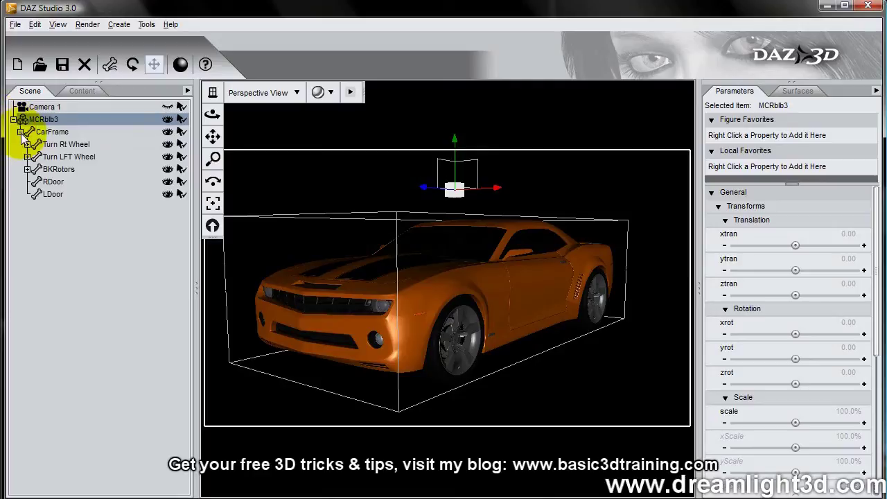
click(63, 144)
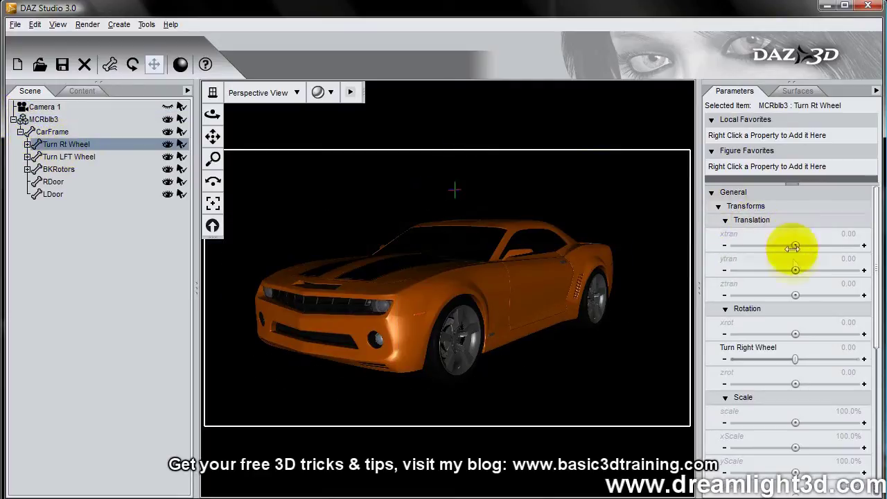
click(69, 156)
mouse_move(795, 270)
mouse_down()
mouse_move(781, 270)
mouse_move(806, 270)
mouse_move(778, 270)
mouse_move(818, 270)
mouse_move(785, 270)
mouse_up()
click(850, 258)
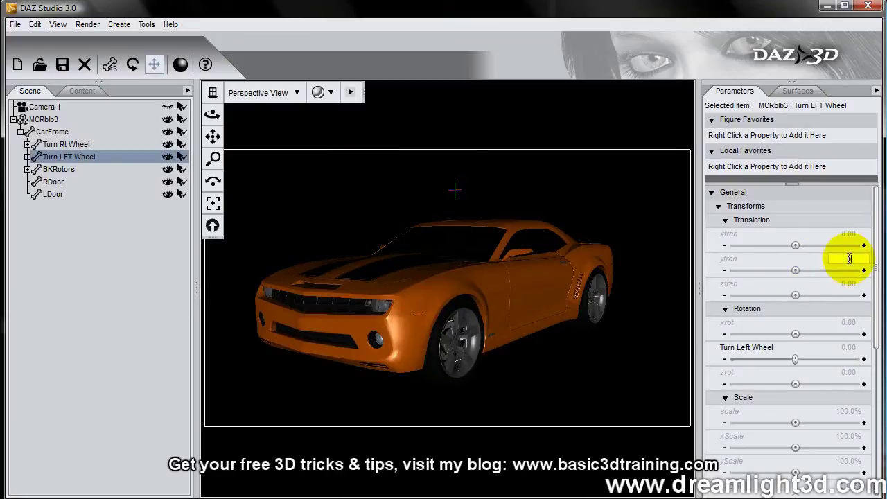
key(Return)
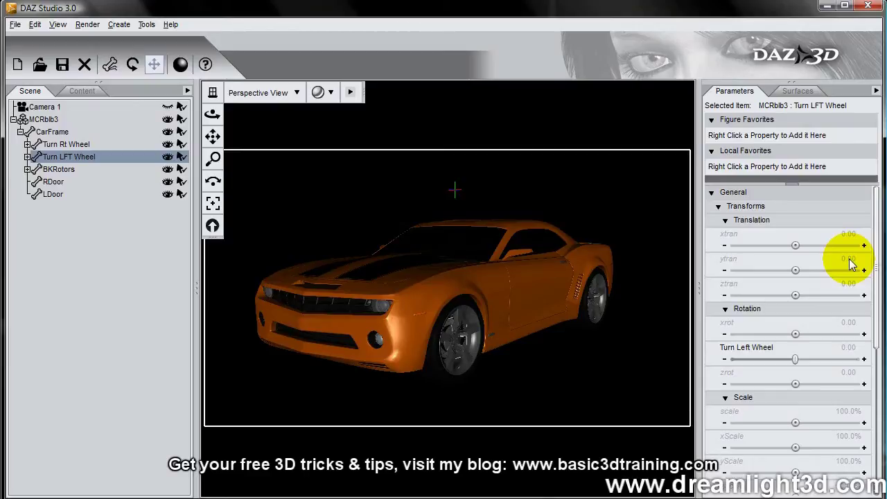
- Expand Turn LFT Wheel, select Spin LFT Wheel and test Wheel Spin (-36.96)
click(62, 145)
click(54, 157)
click(55, 145)
click(39, 157)
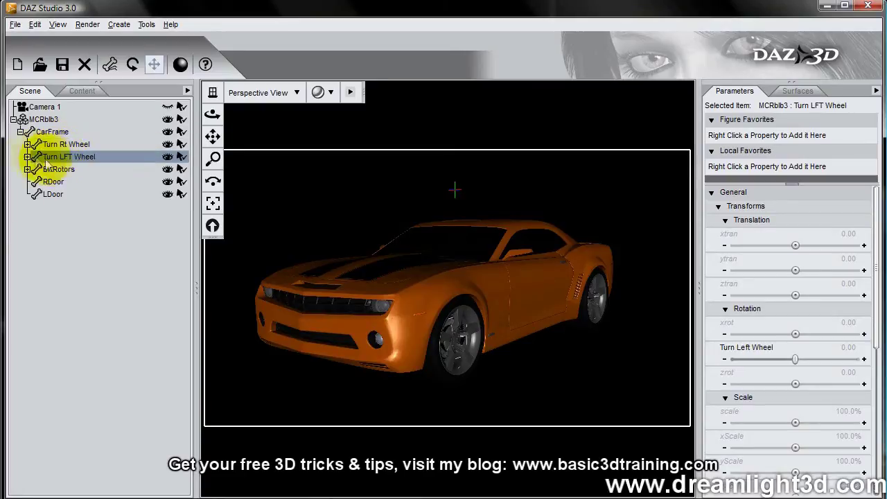
click(27, 157)
click(66, 169)
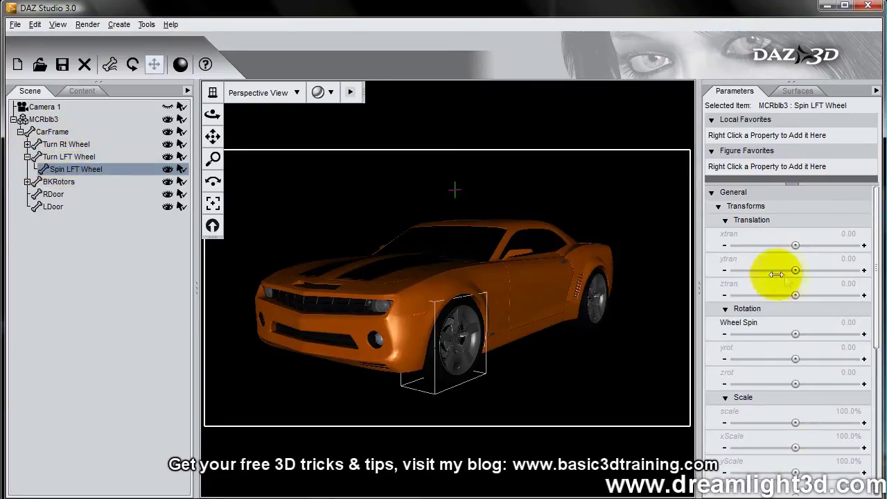
mouse_move(795, 334)
mouse_down()
mouse_move(770, 334)
mouse_move(790, 334)
mouse_up()
click(851, 323)
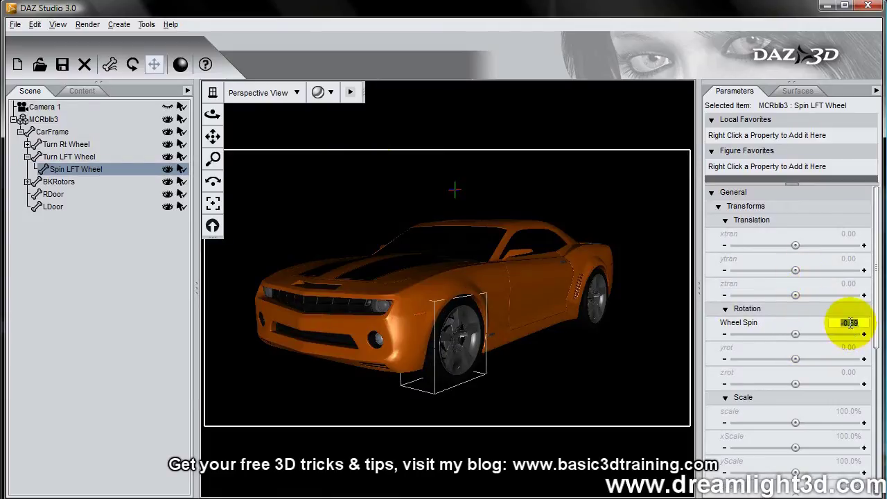
click(62, 182)
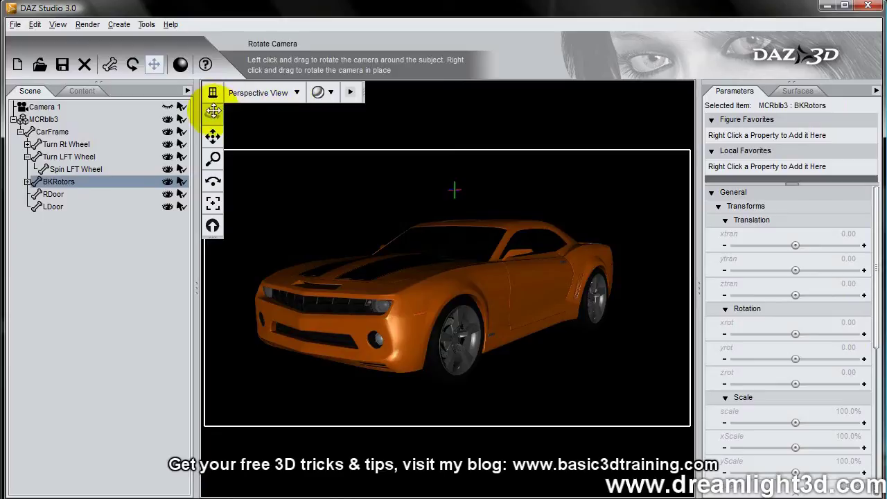
drag(213, 111, 332, 167)
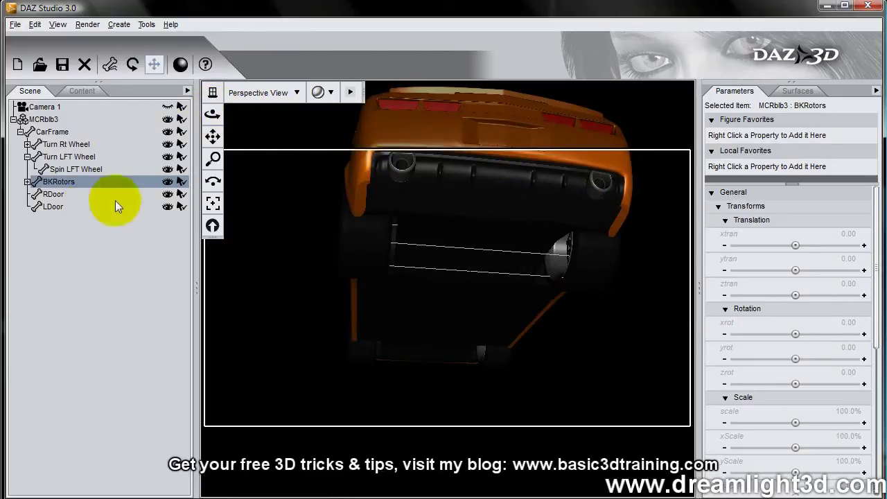
mouse_move(796, 270)
mouse_down()
mouse_move(773, 270)
mouse_move(796, 270)
mouse_up()
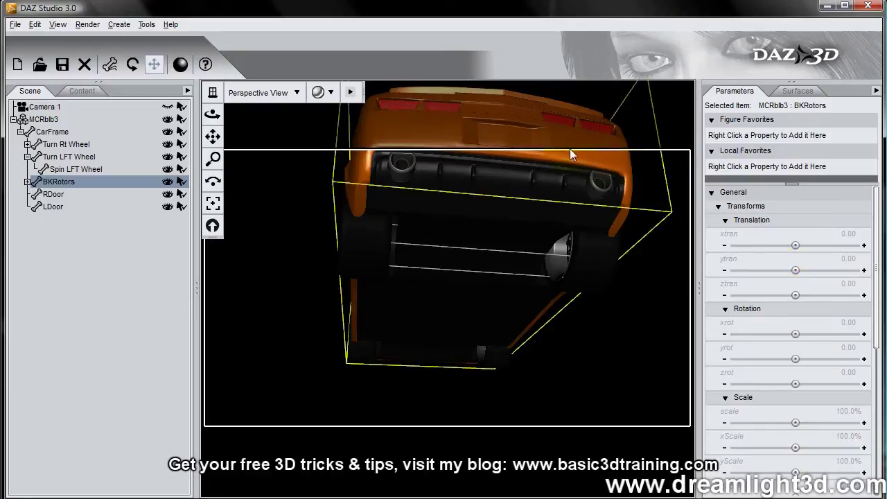
drag(212, 113, 335, 104)
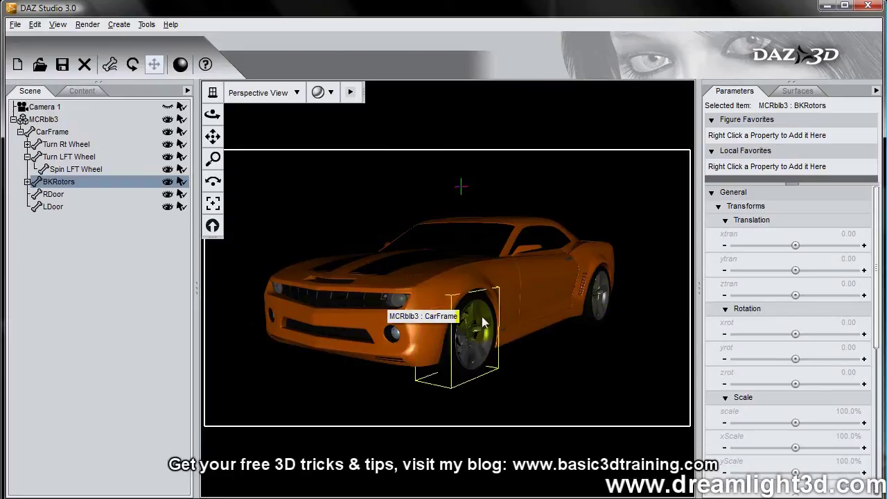
click(106, 244)
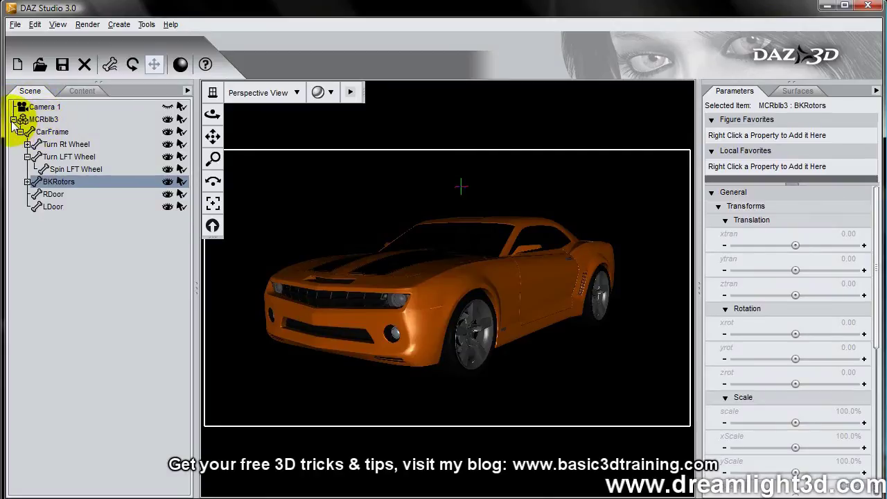
- Collapse the original MCRblb3 tree and import Posercar.pz3 as a second car copy
click(13, 120)
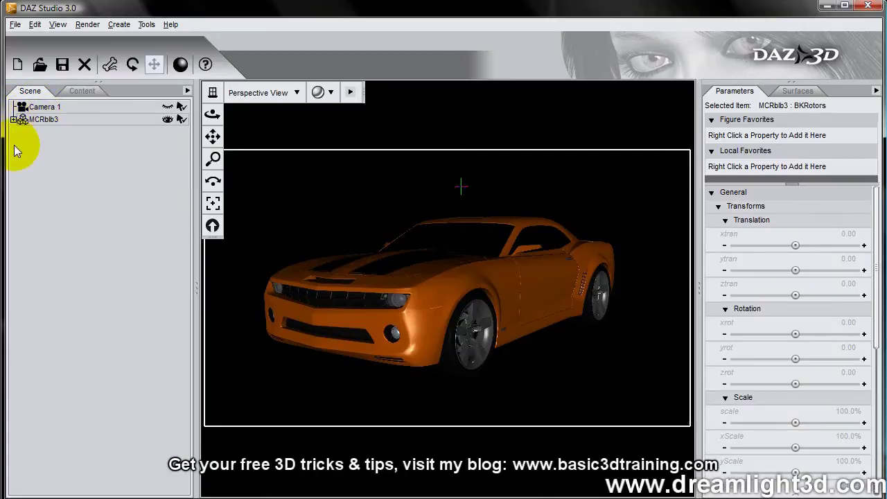
click(14, 25)
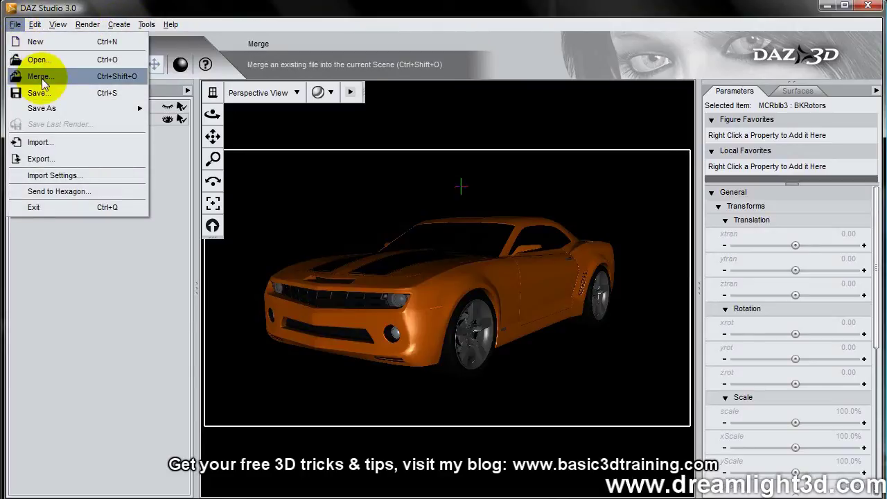
click(40, 142)
click(222, 109)
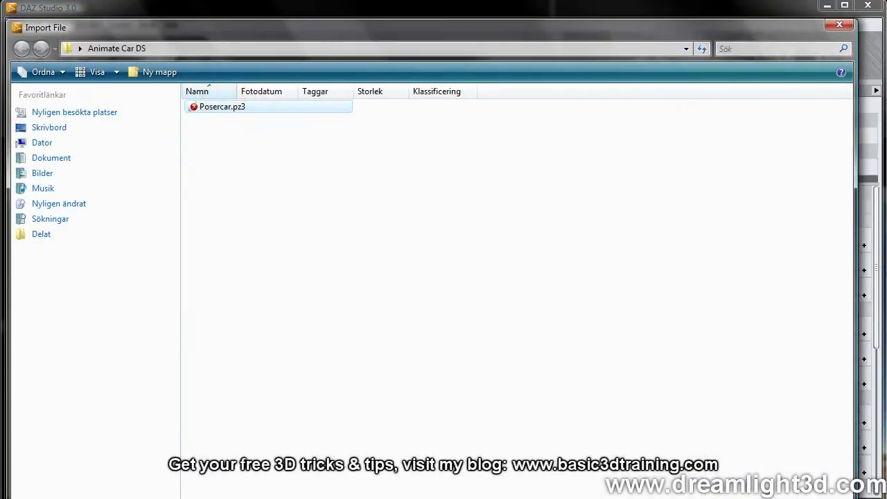
click(695, 485)
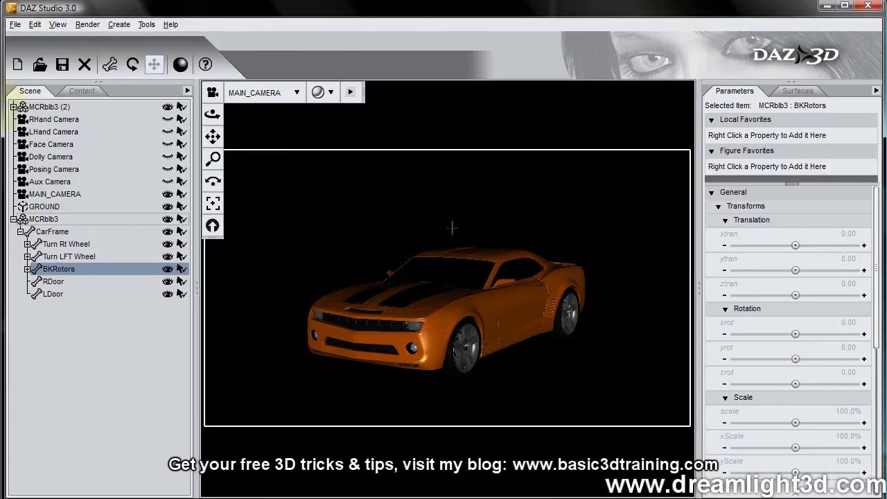
- Delete the imported cameras and the imported GROUND object from the scene
click(57, 119)
shift+click(68, 195)
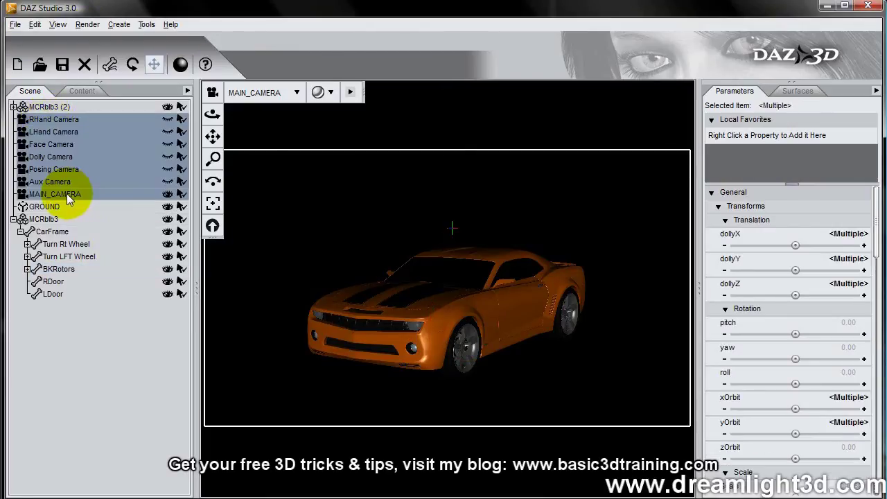
key(Delete)
click(45, 120)
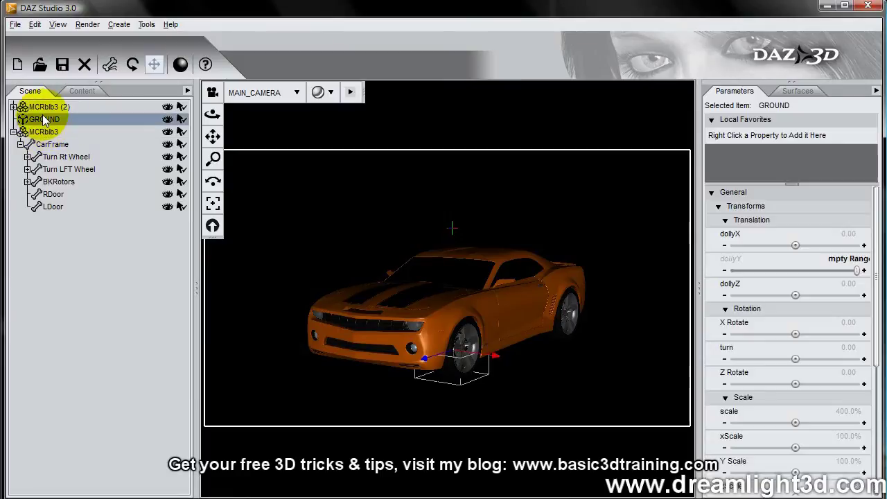
key(Delete)
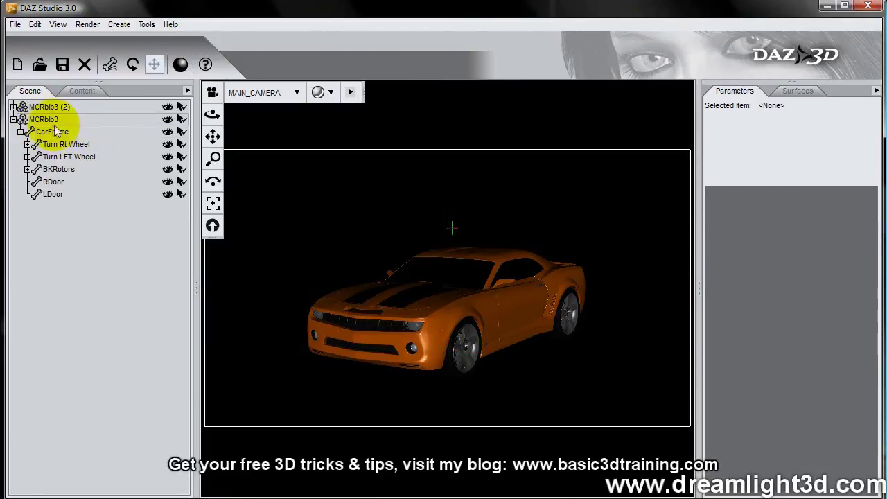
- Rename the original car MCRblb3 to Body
click(50, 121)
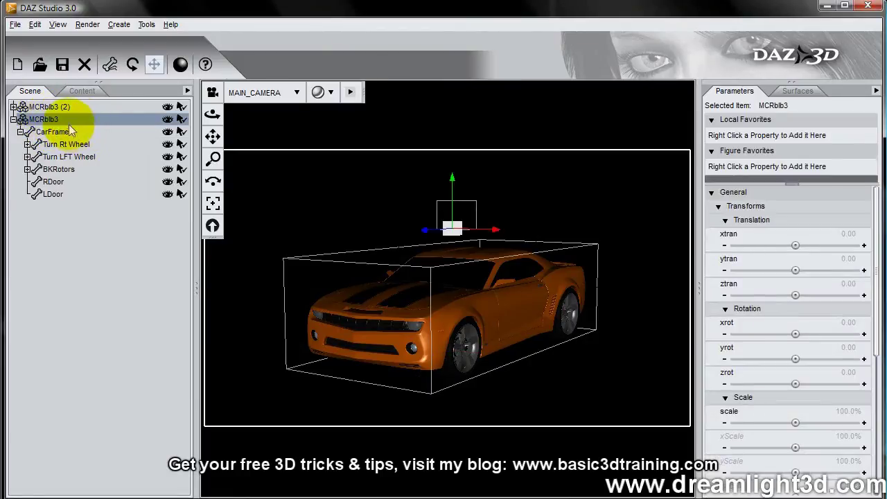
double_click(43, 120)
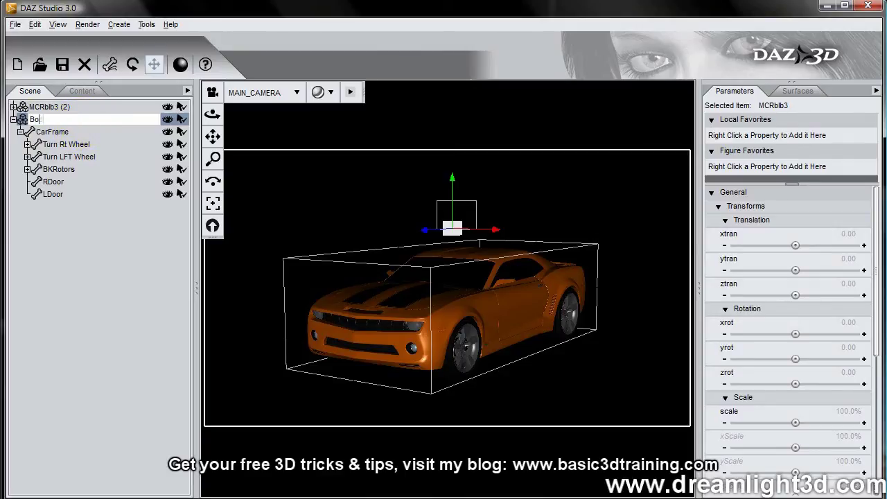
key(Return)
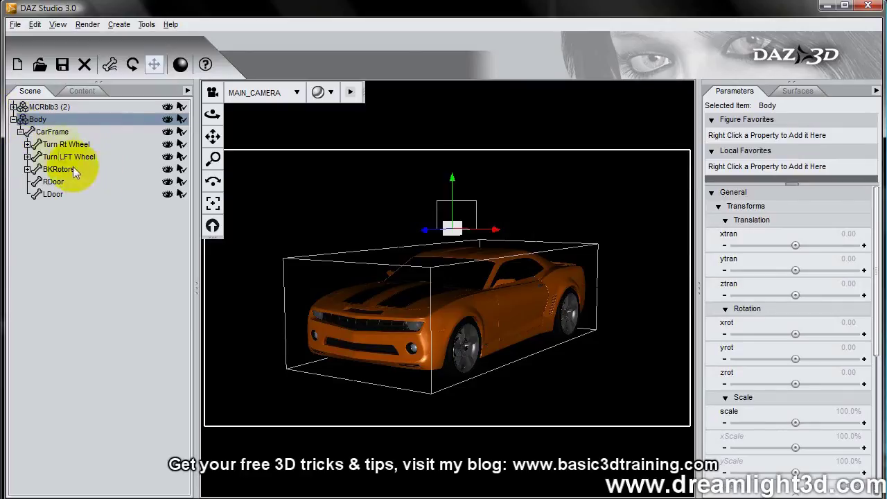
- Hide Body's Turn LFT Wheel, BKRotors, RDoor and LDoor, and expand the wheel and rotor nodes
click(167, 156)
click(167, 169)
click(167, 181)
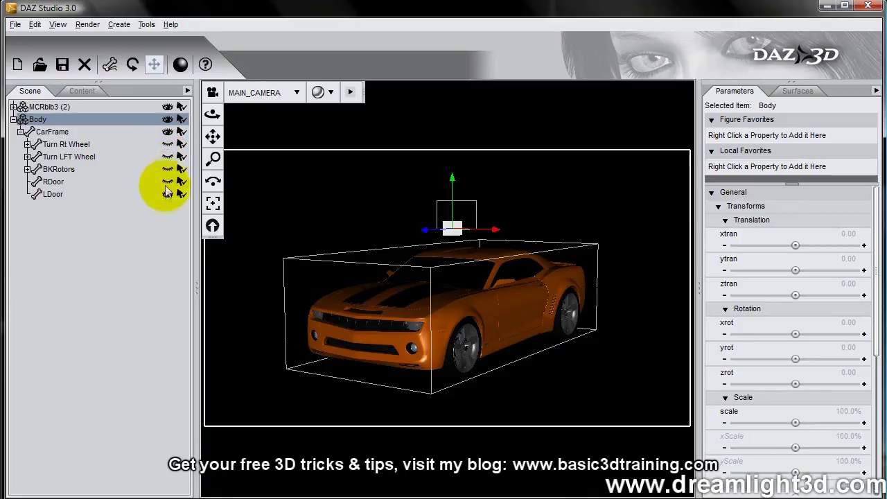
click(167, 194)
click(27, 145)
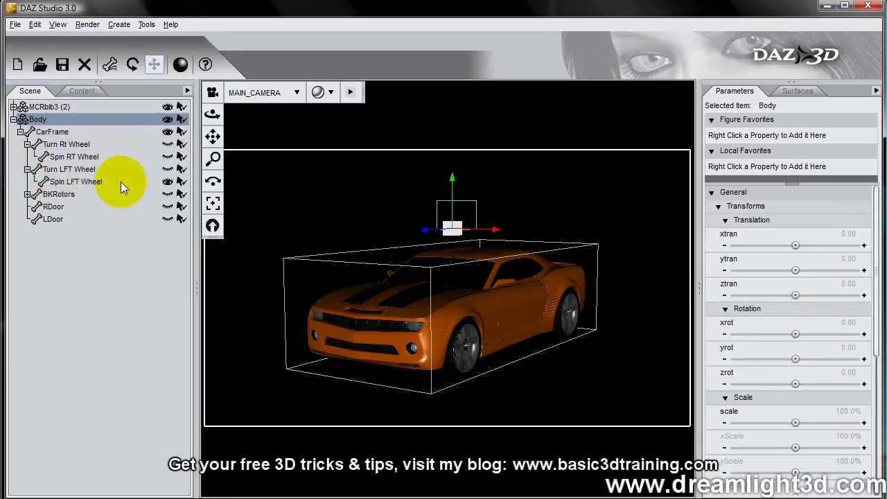
click(27, 169)
click(27, 195)
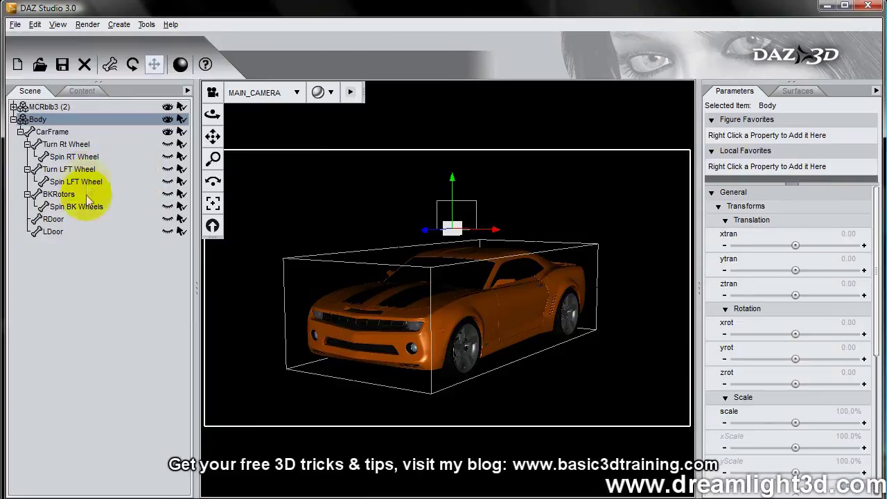
- Slide MCRblb3 (2) aside along X and make Body's RDoor and LDoor visible again
click(50, 106)
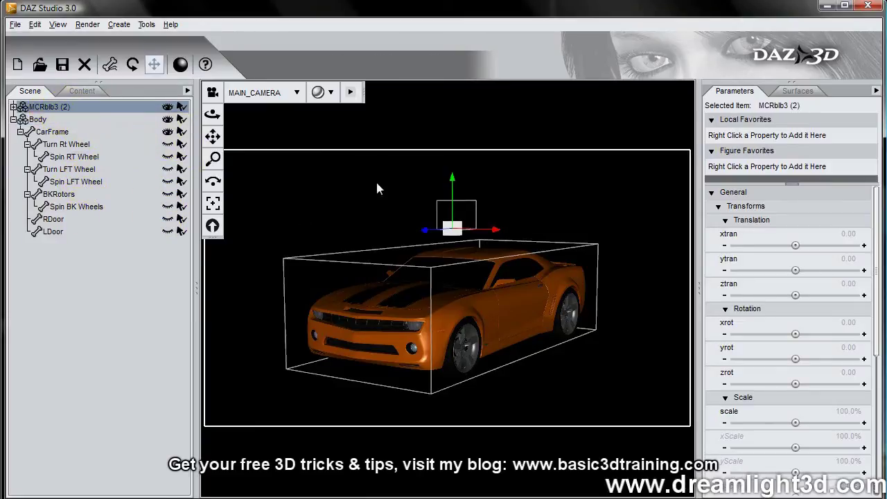
drag(487, 229, 253, 222)
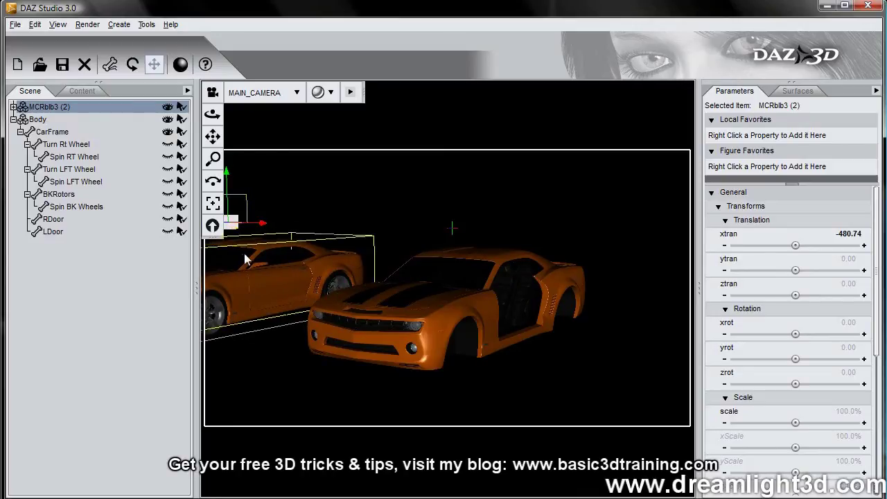
click(167, 220)
click(168, 231)
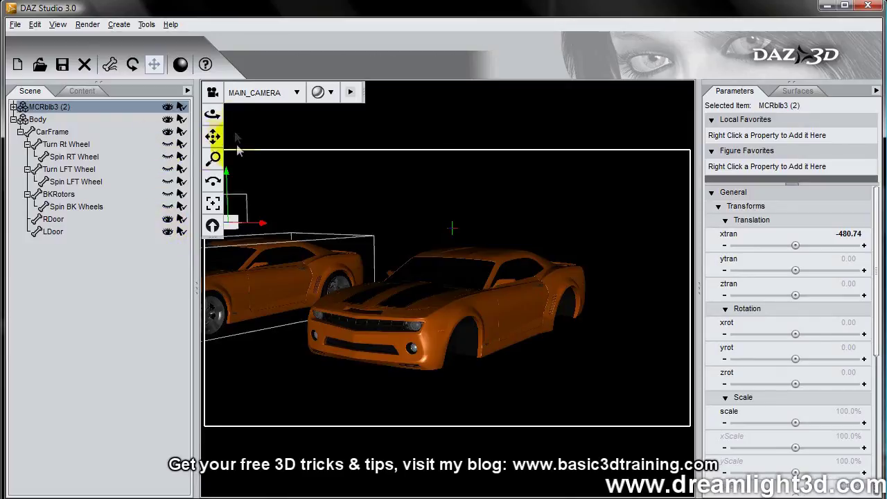
drag(217, 115, 188, 148)
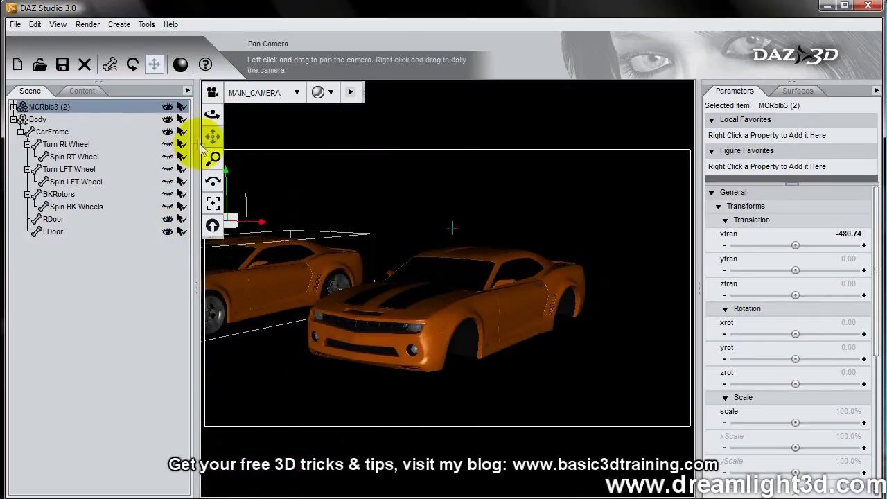
- Set MCRblb3 (2)'s X translation back to 0
click(37, 119)
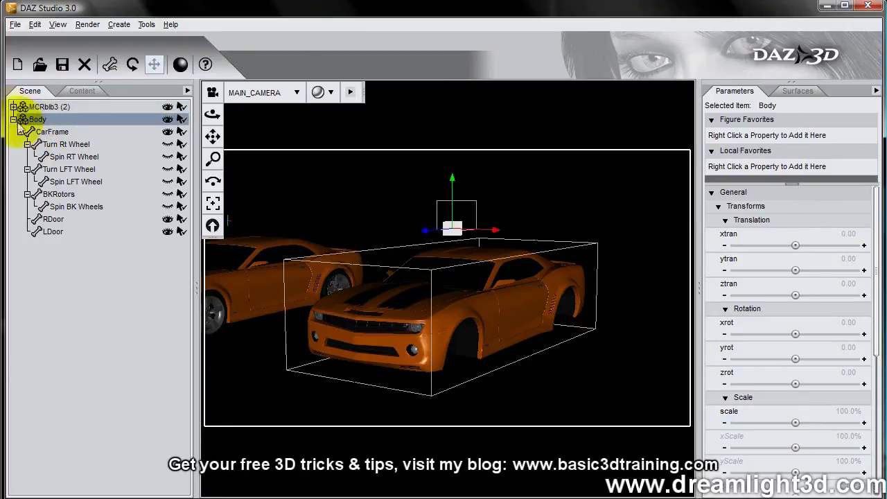
click(42, 107)
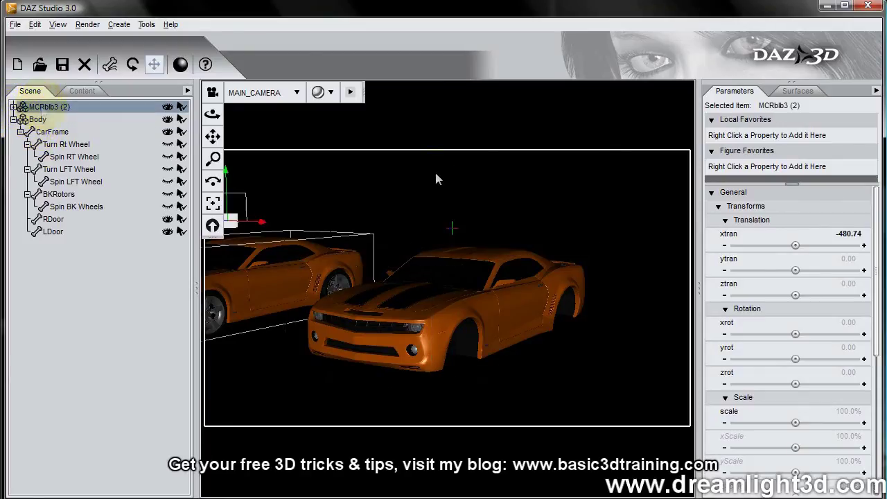
click(846, 234)
text(0)
key(Return)
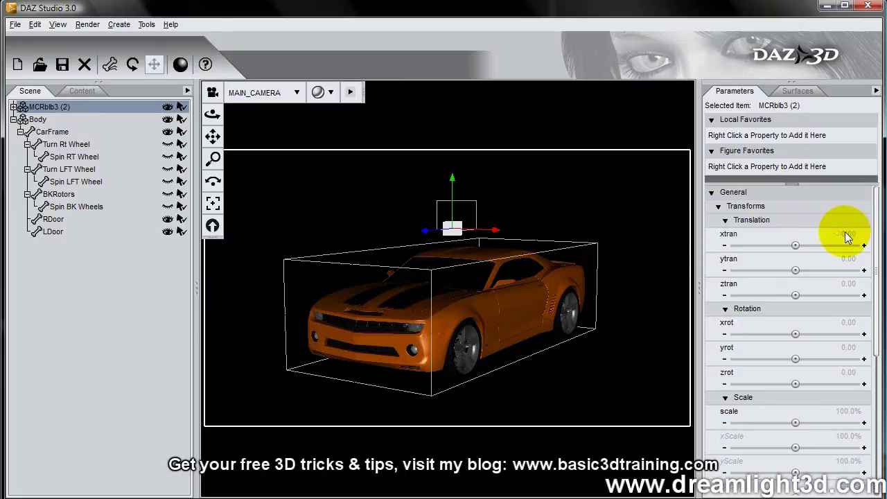
- Hide the CarFrame of MCRblb3 (2) and expand its Turn Rt, Turn LFT and Spin BK wheel nodes
click(14, 107)
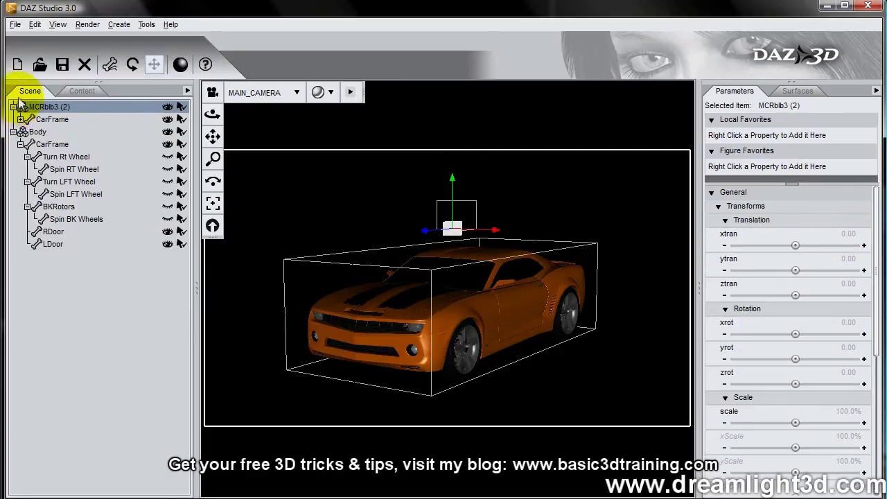
click(20, 119)
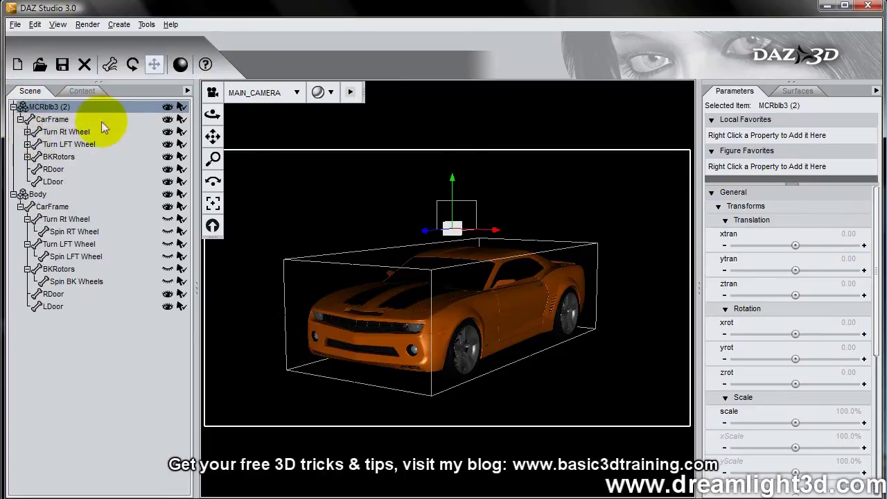
click(55, 119)
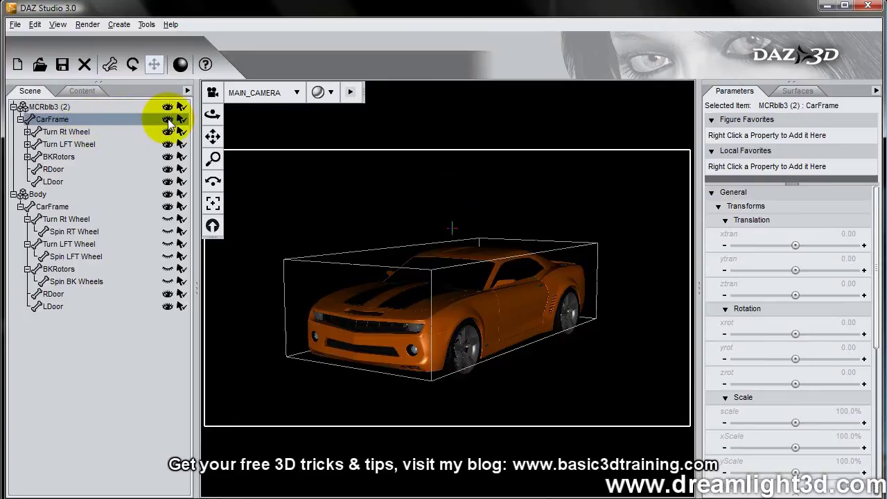
click(167, 120)
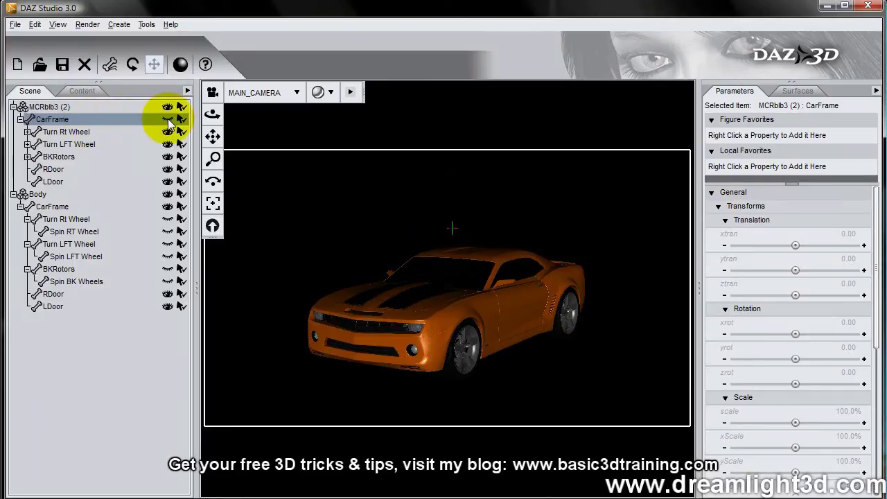
click(27, 133)
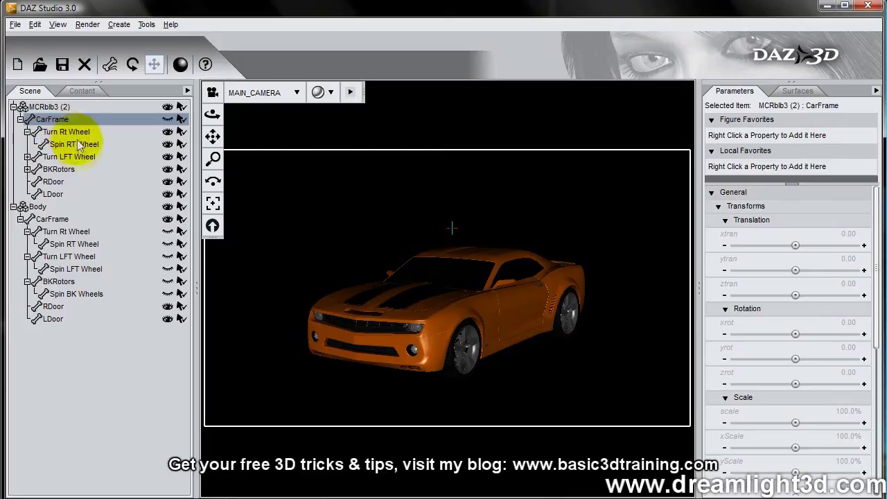
click(59, 158)
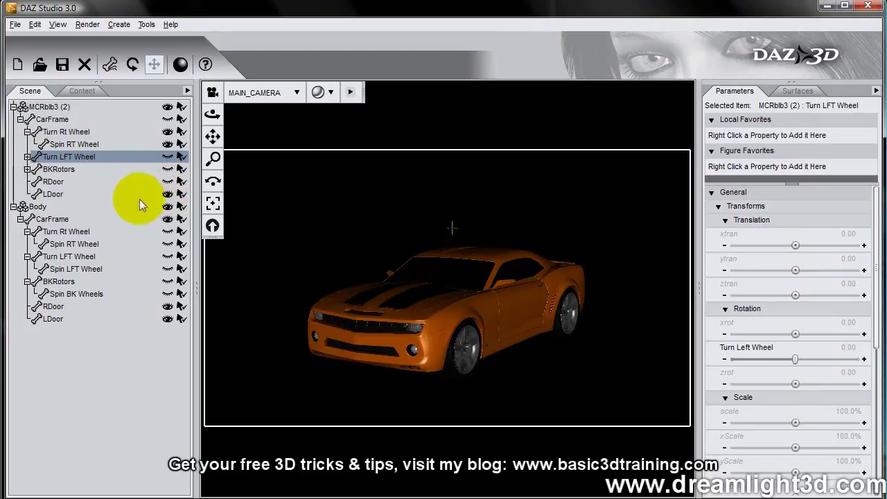
click(27, 171)
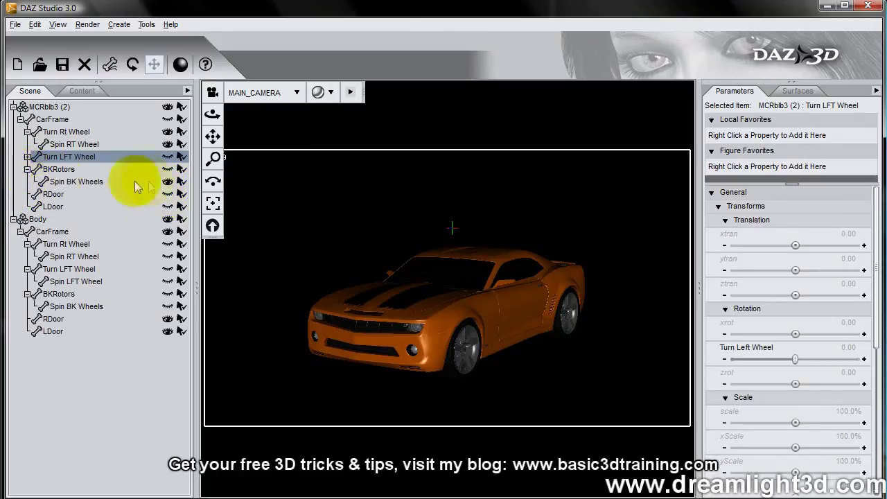
click(27, 158)
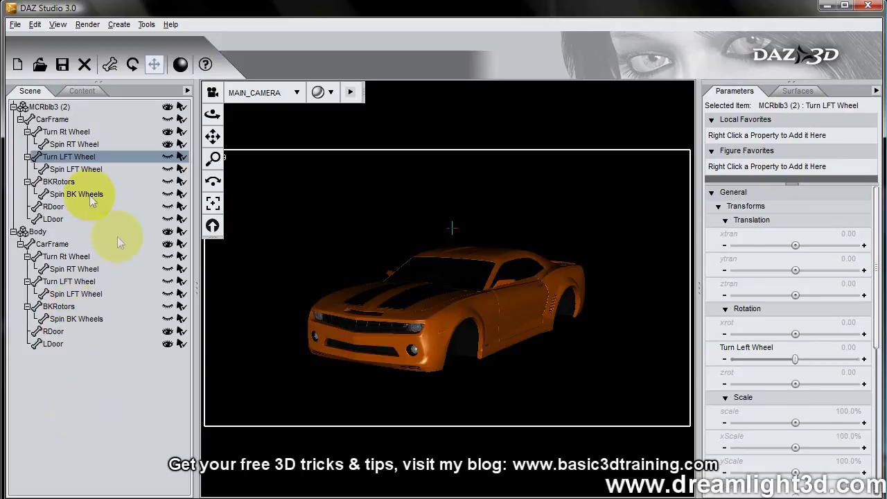
- Rename the second car copy to 'Front Right Wheel'
click(55, 107)
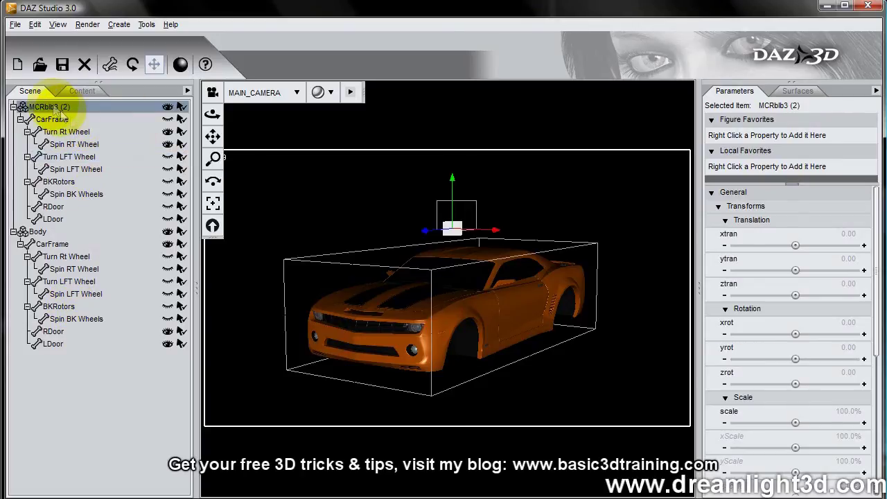
click(89, 108)
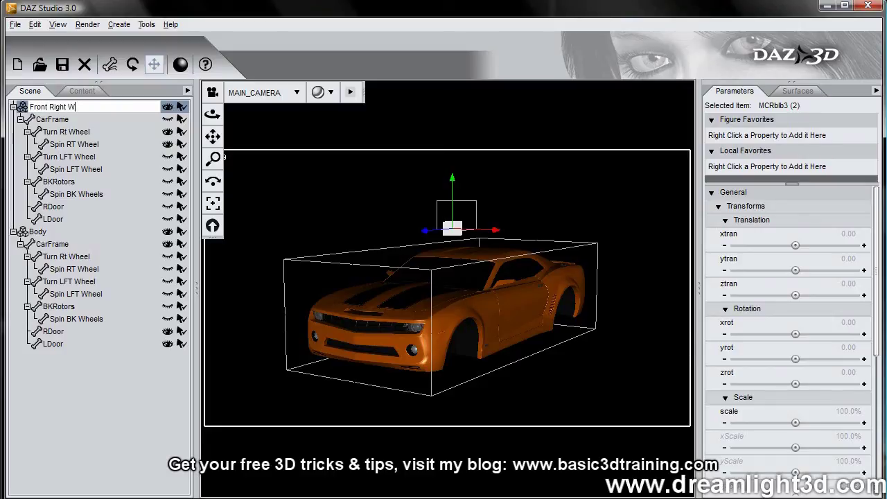
text(Front Right Wheel)
key(Return)
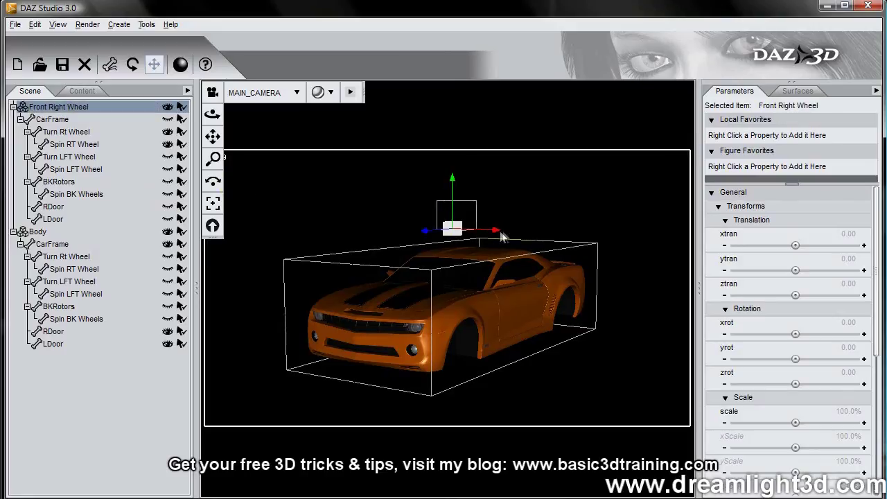
- Slide the Front Right Wheel copy aside to check it, then reset its X translation to 0
drag(501, 237, 444, 228)
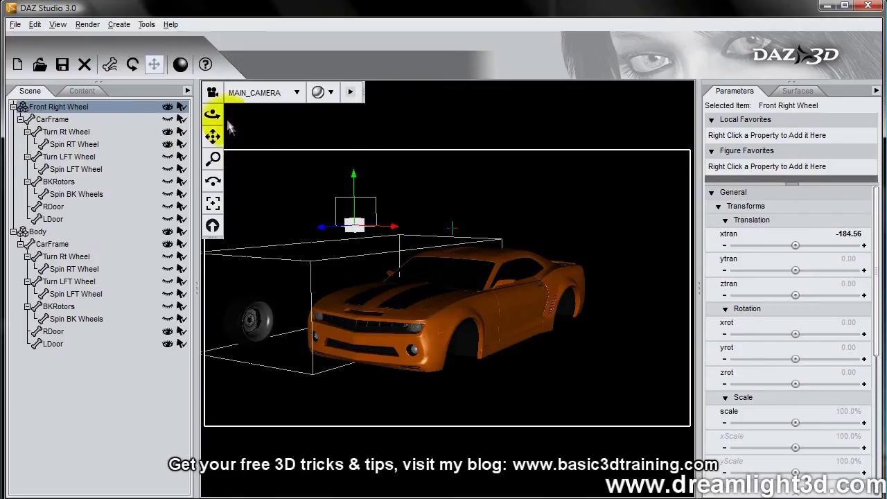
drag(213, 113, 340, 115)
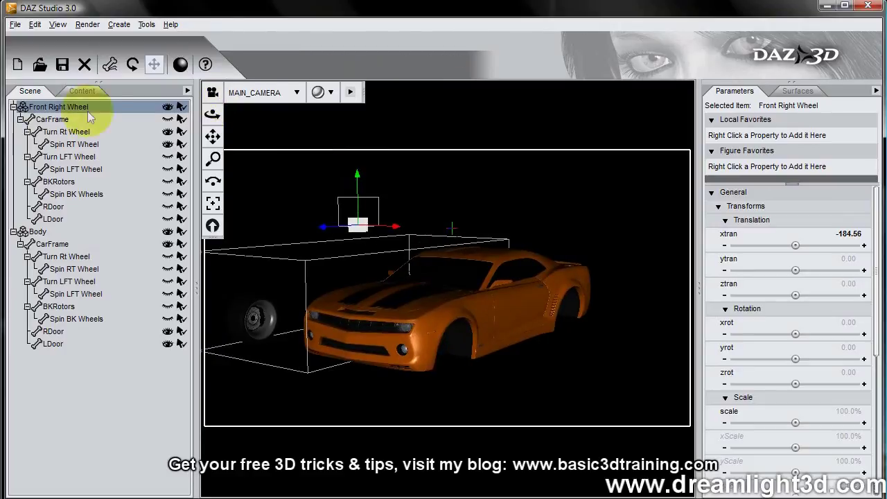
click(850, 234)
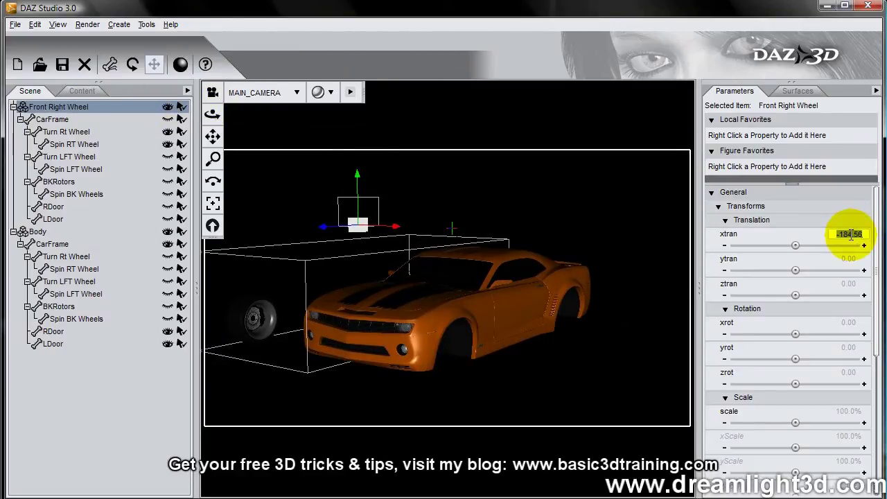
text(0)
key(Return)
- Import Posercar.pz3 into the scene as a third car copy
click(14, 25)
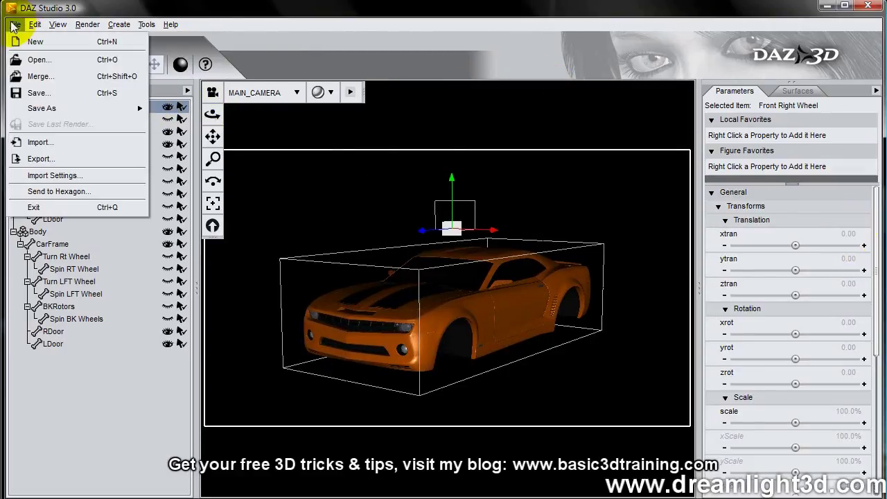
click(40, 141)
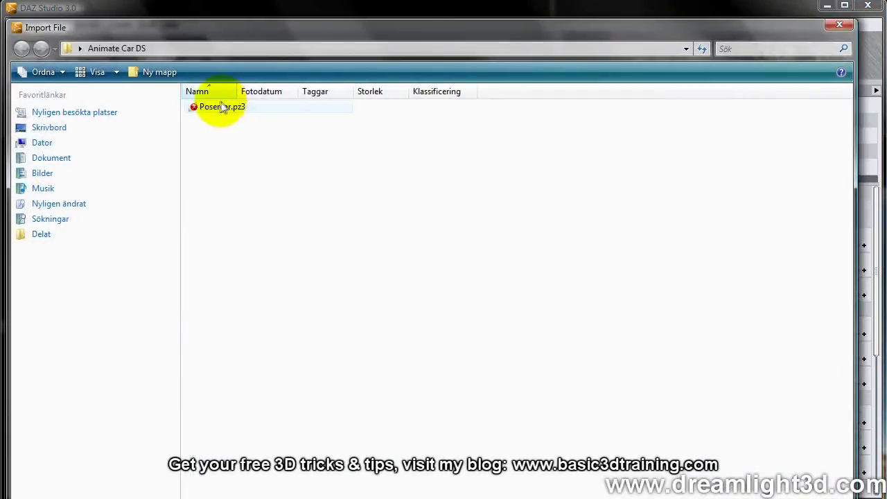
click(219, 106)
click(679, 485)
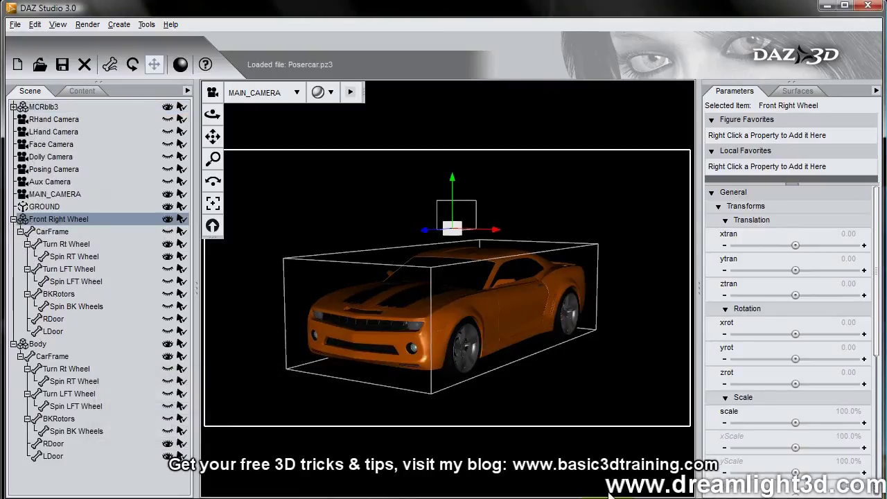
- Delete the newly imported cameras and the duplicate GROUND plane
click(56, 118)
shift+click(59, 193)
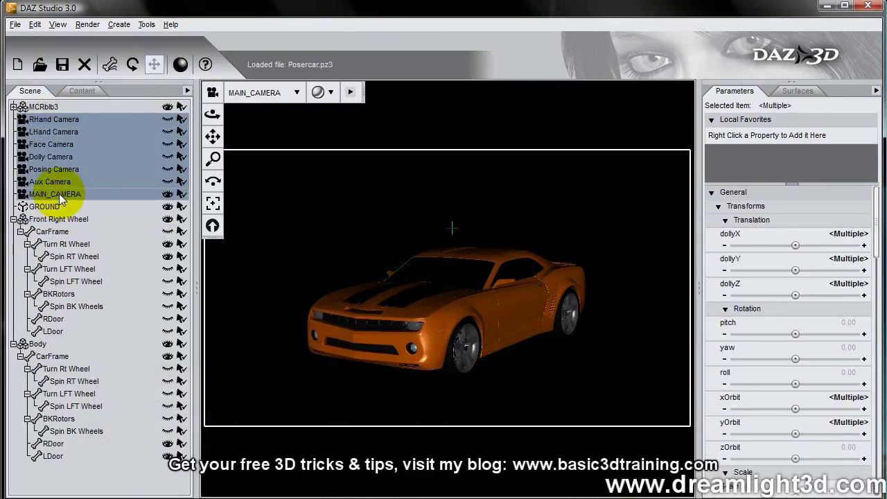
key(Delete)
click(42, 119)
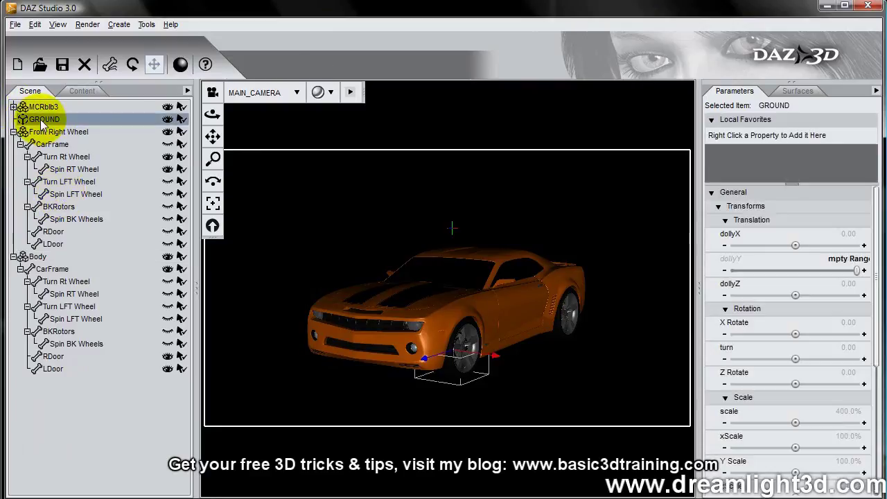
key(Delete)
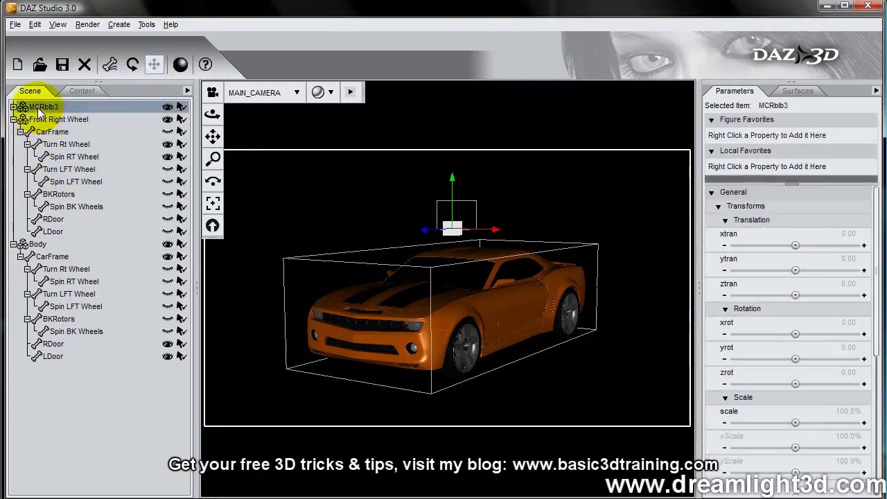
- Rename the newest MCRblb3 car copy to 'Front Left Wheel'
click(59, 107)
double_click(43, 107)
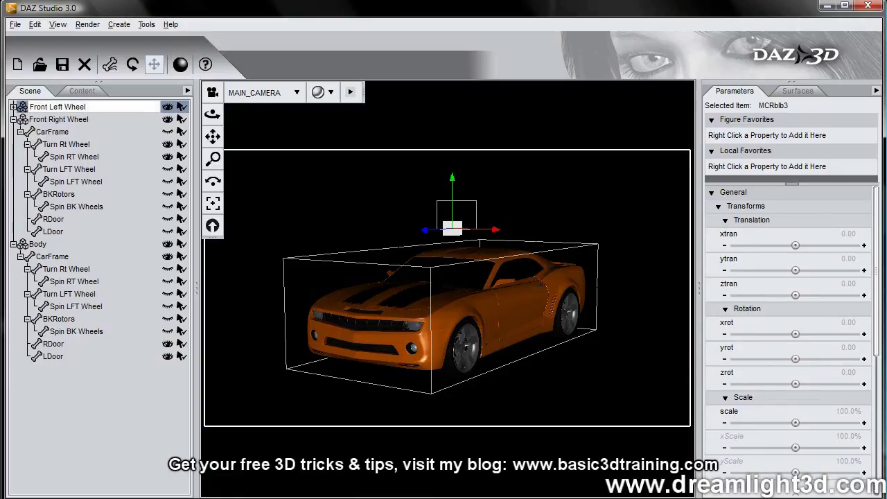
key(Return)
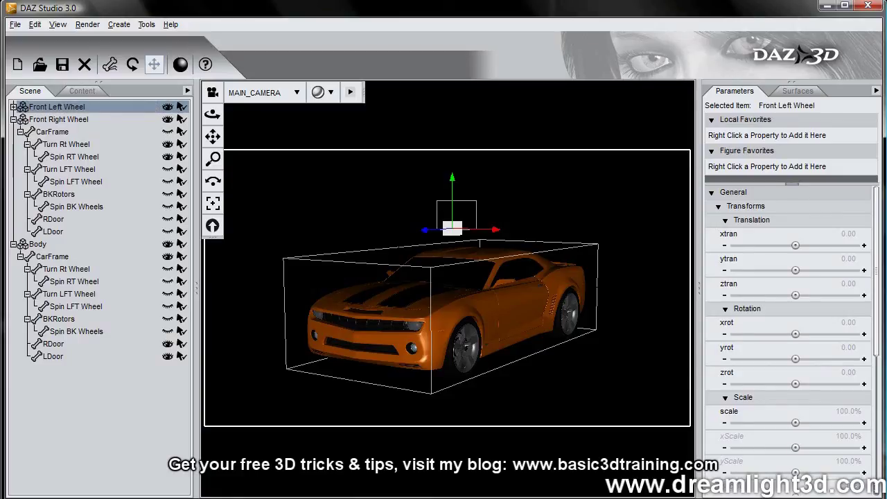
- Hide Front Left Wheel's Spin BK Wheels, RDoor and LDoor, then shift it to X 14.33
click(13, 107)
click(20, 120)
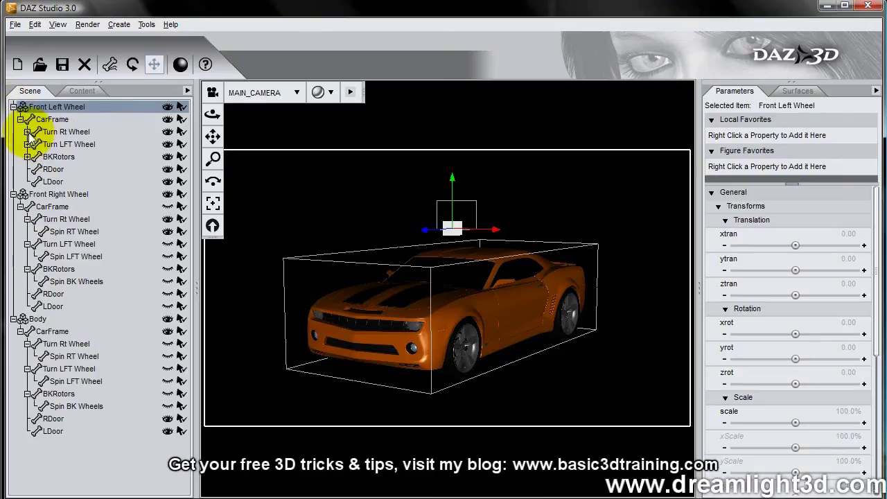
click(27, 131)
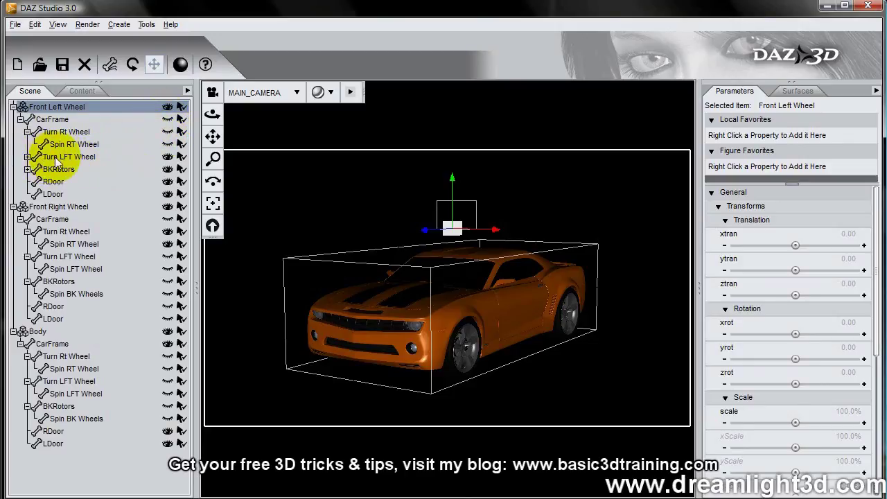
click(27, 169)
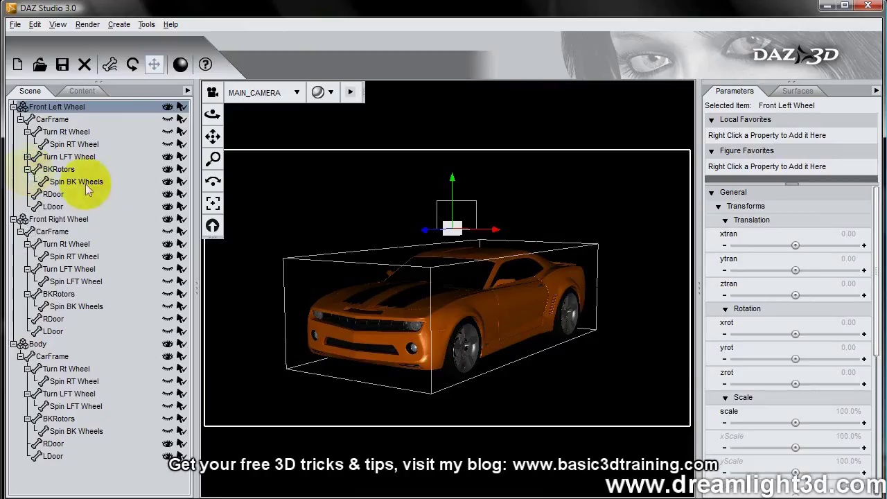
click(167, 170)
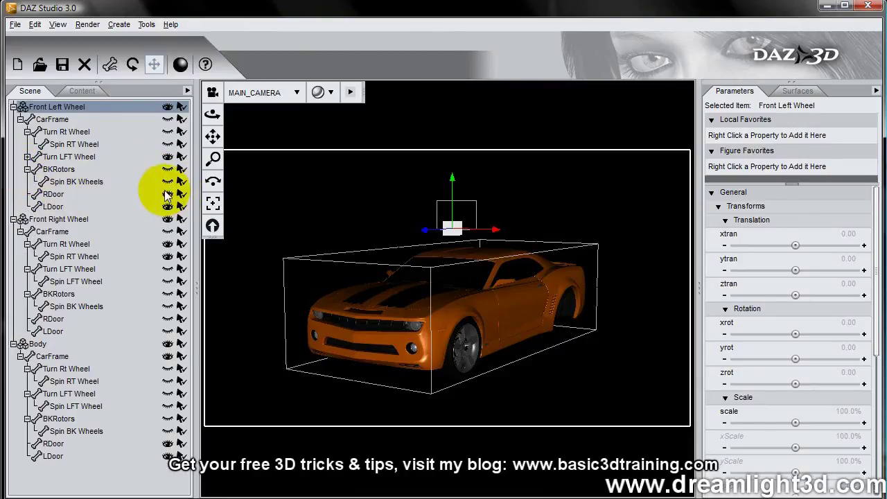
click(167, 194)
click(167, 206)
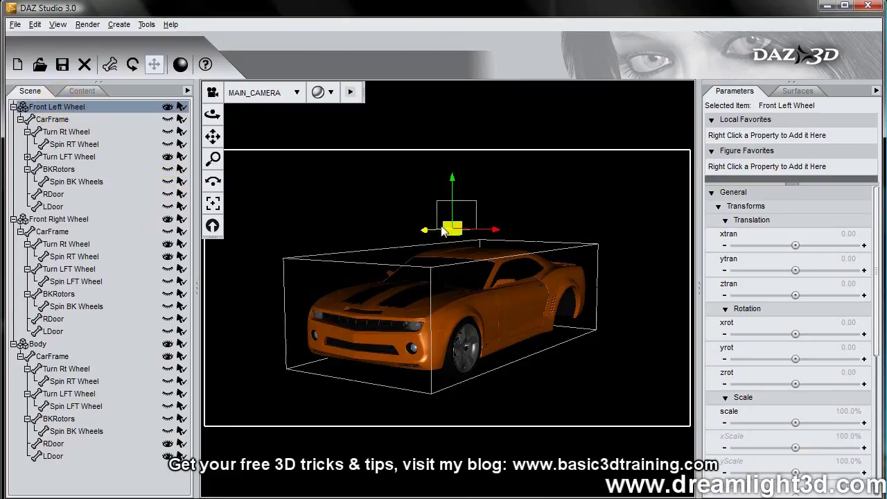
mouse_move(463, 236)
mouse_down()
mouse_move(725, 246)
mouse_move(478, 230)
mouse_up()
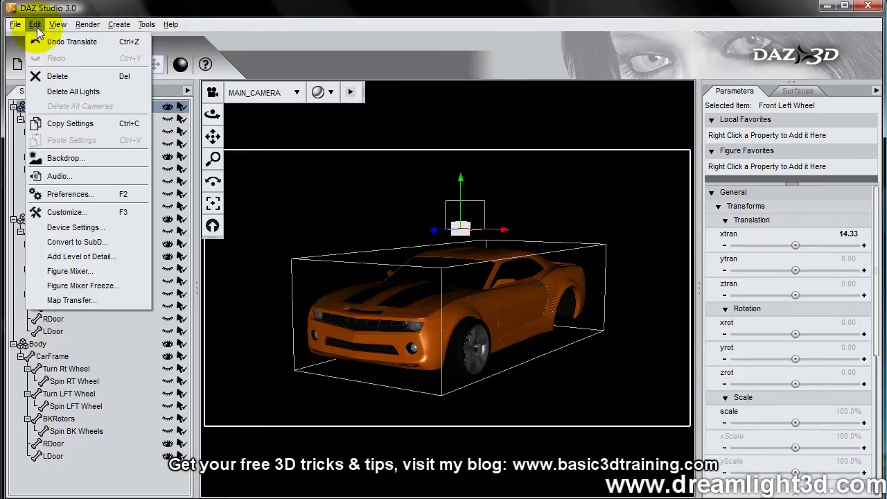